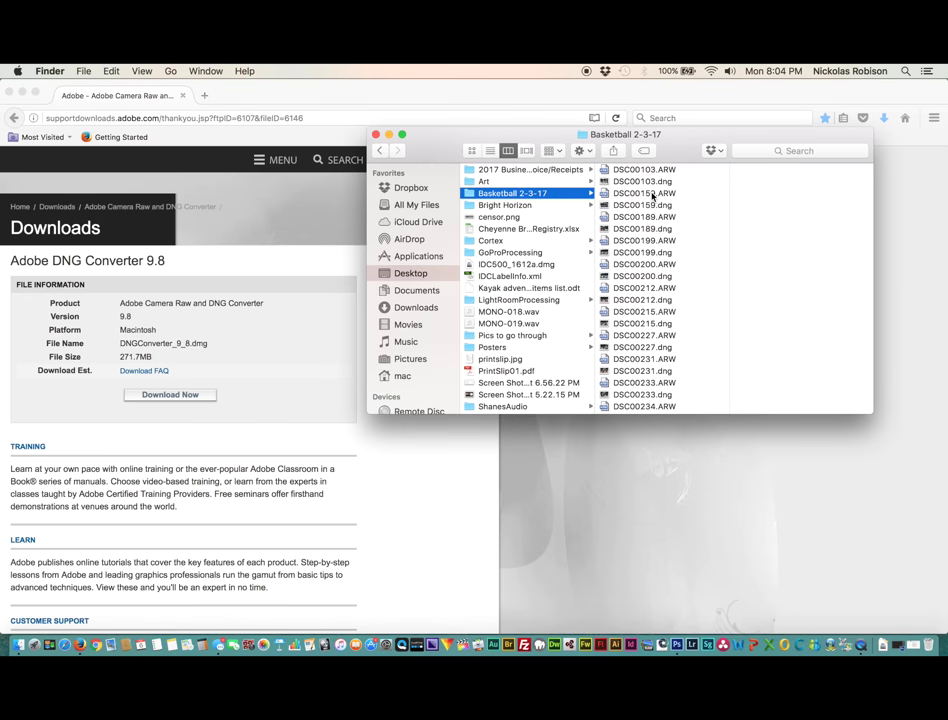
# Look over the Basketball 2-3-17 raw files, then return to the download page and launch Adobe DNG Converter
pyautogui.click(652, 196)
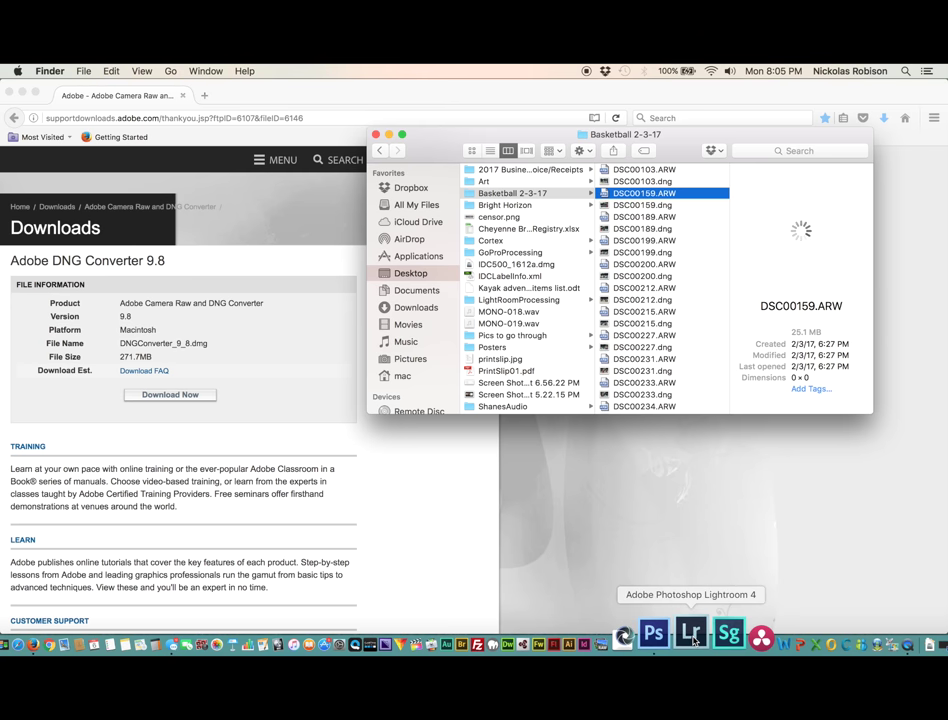
pyautogui.click(285, 88)
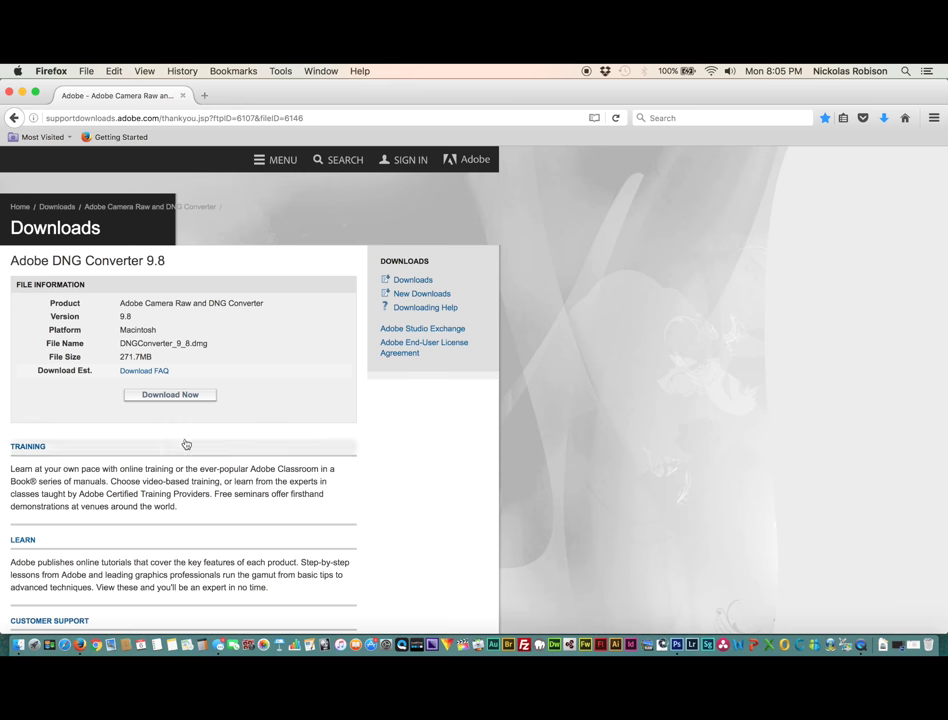
pyautogui.click(660, 630)
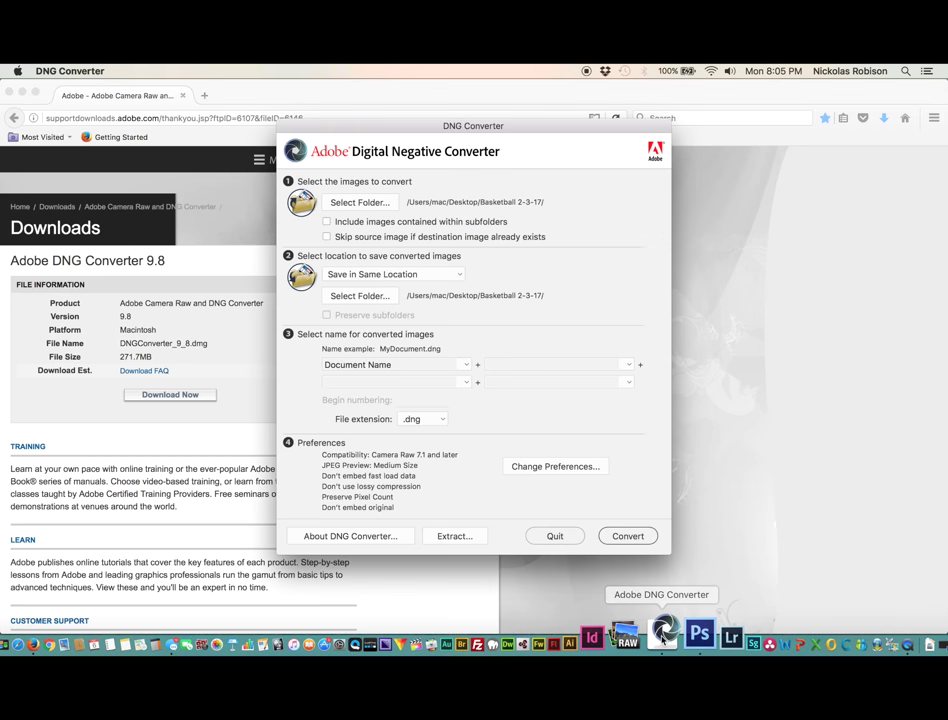
# Convert the Basketball 2-3-17 folder to .dng files saved alongside the originals, named by Document Name
pyautogui.click(374, 205)
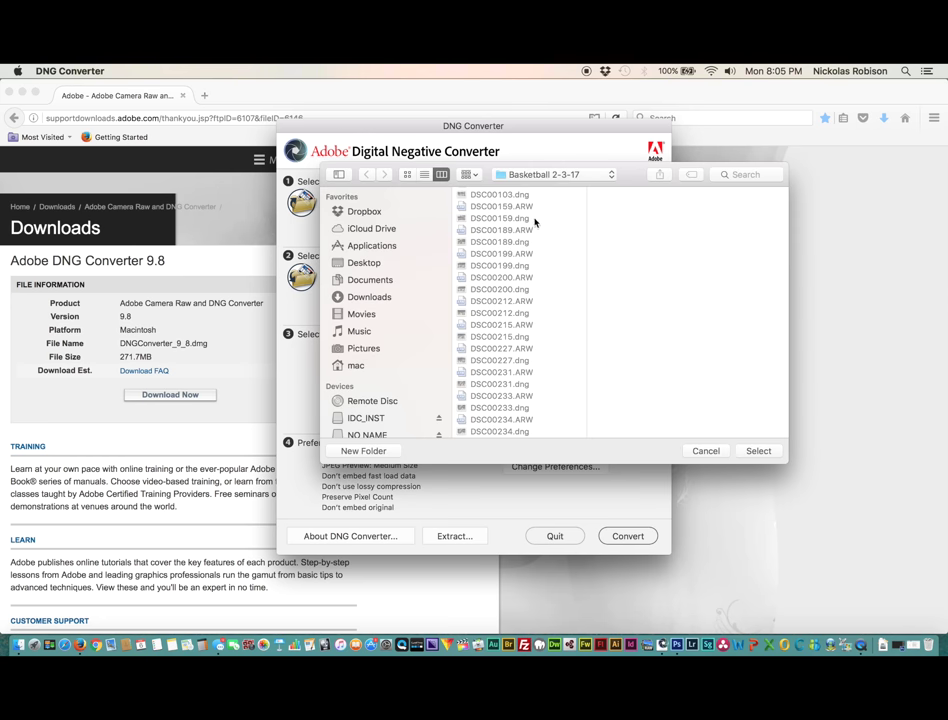
pyautogui.click(712, 453)
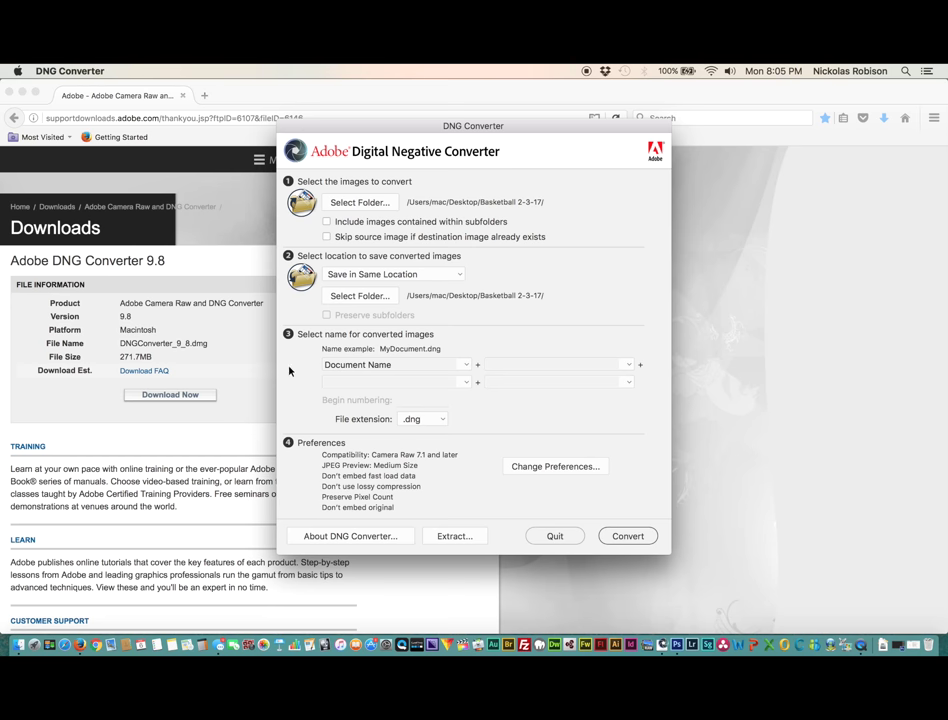
pyautogui.click(465, 365)
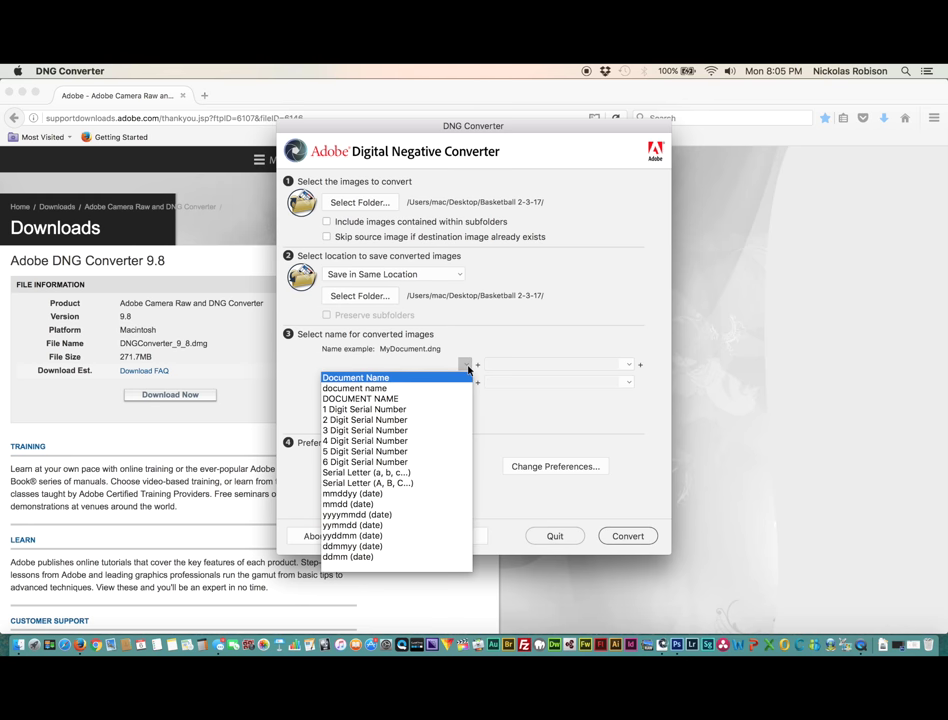
pyautogui.click(502, 423)
pyautogui.click(20, 637)
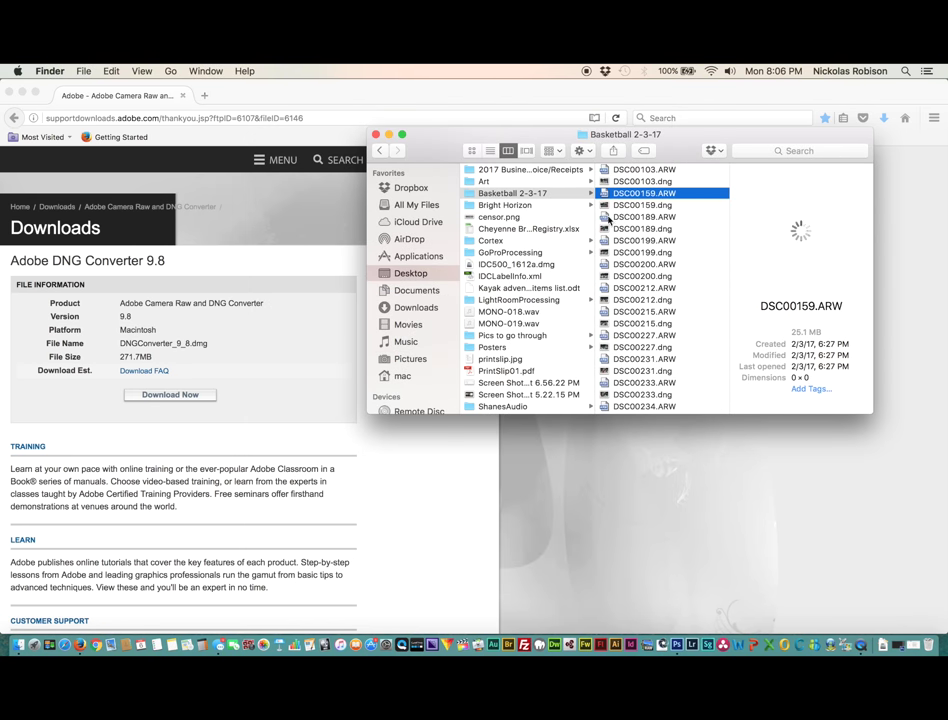
# Preview DSC00199.dng, DSC00200.dng and DSC00212.dng, then select DSC00247.dng
pyautogui.click(648, 253)
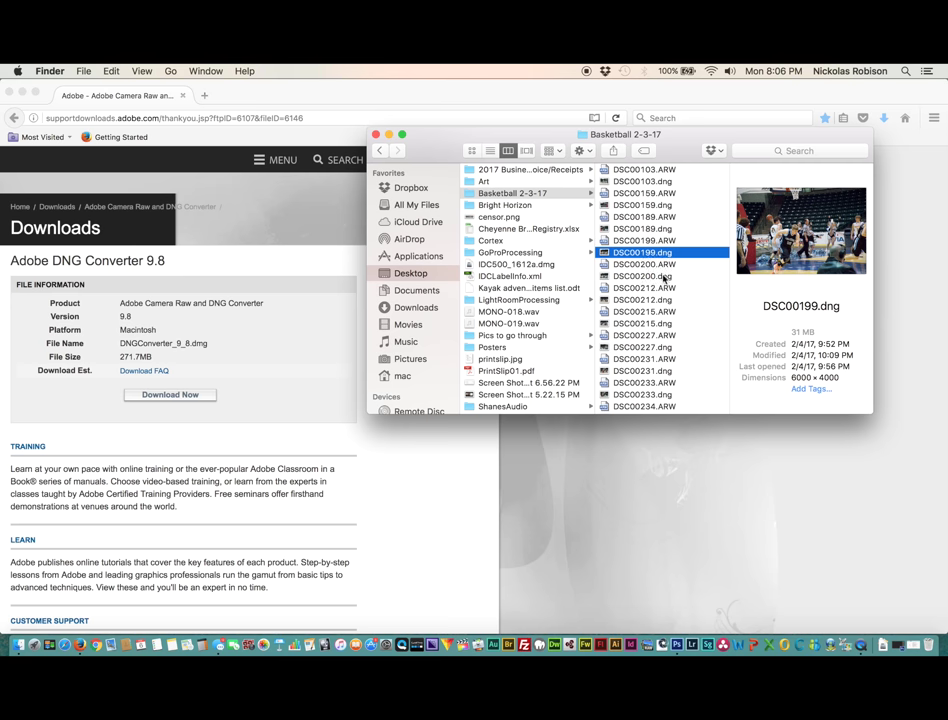
pyautogui.click(651, 277)
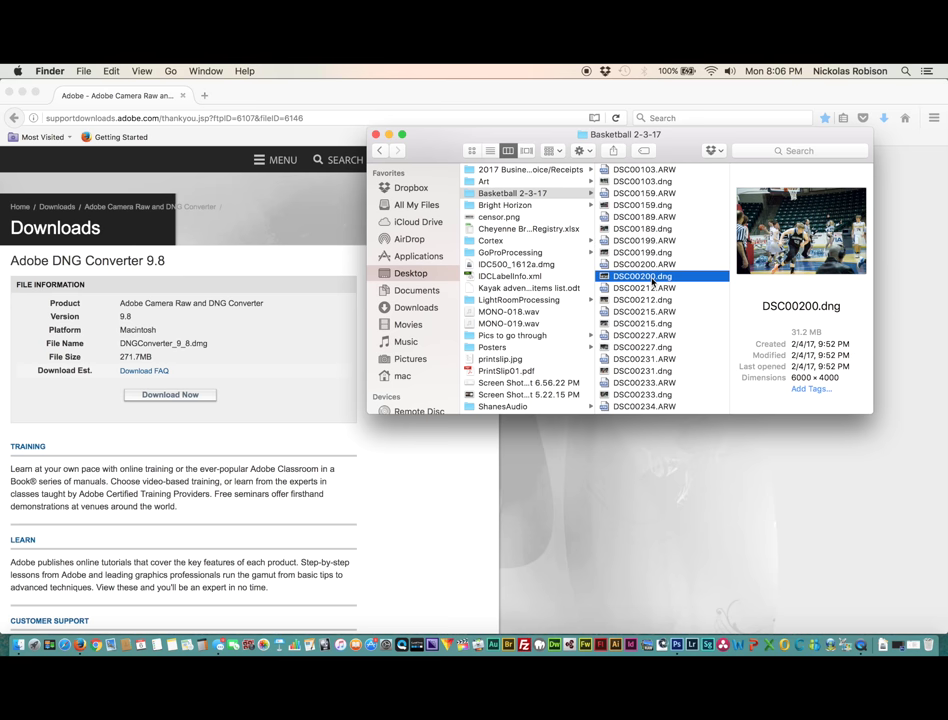
pyautogui.click(649, 300)
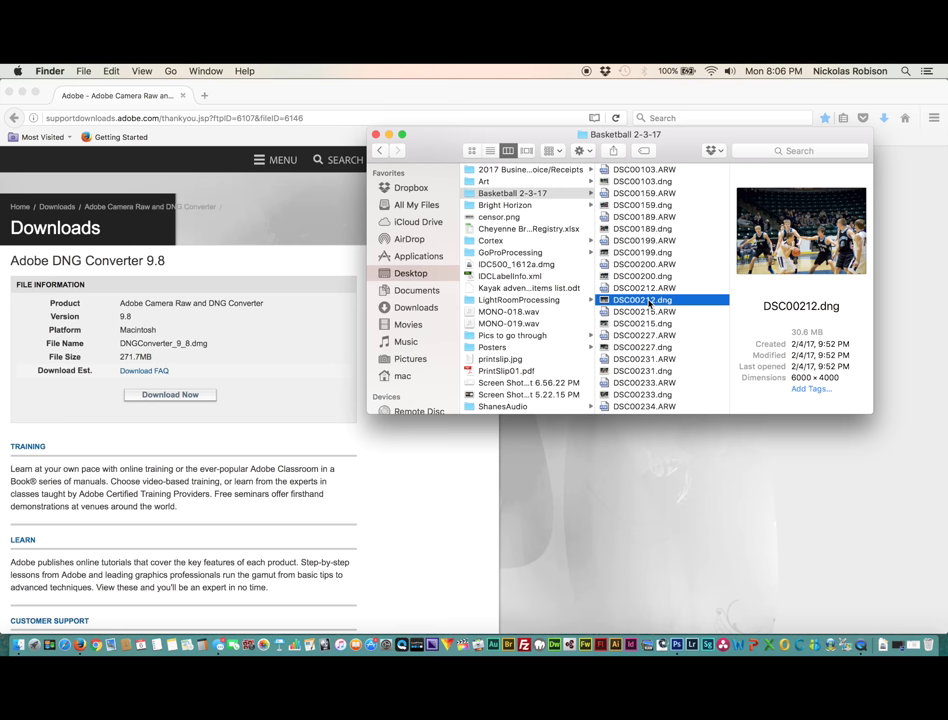
pyautogui.press('Down')
pyautogui.press('Down')
pyautogui.press('Down')
pyautogui.press('Down')
pyautogui.press('Down')
pyautogui.press('Down')
pyautogui.press('Down')
pyautogui.press('Down')
pyautogui.press('Down')
pyautogui.press('Down')
pyautogui.press('Down')
pyautogui.press('Down')
pyautogui.press('Down')
pyautogui.press('Down')
pyautogui.press('Down')
pyautogui.press('Down')
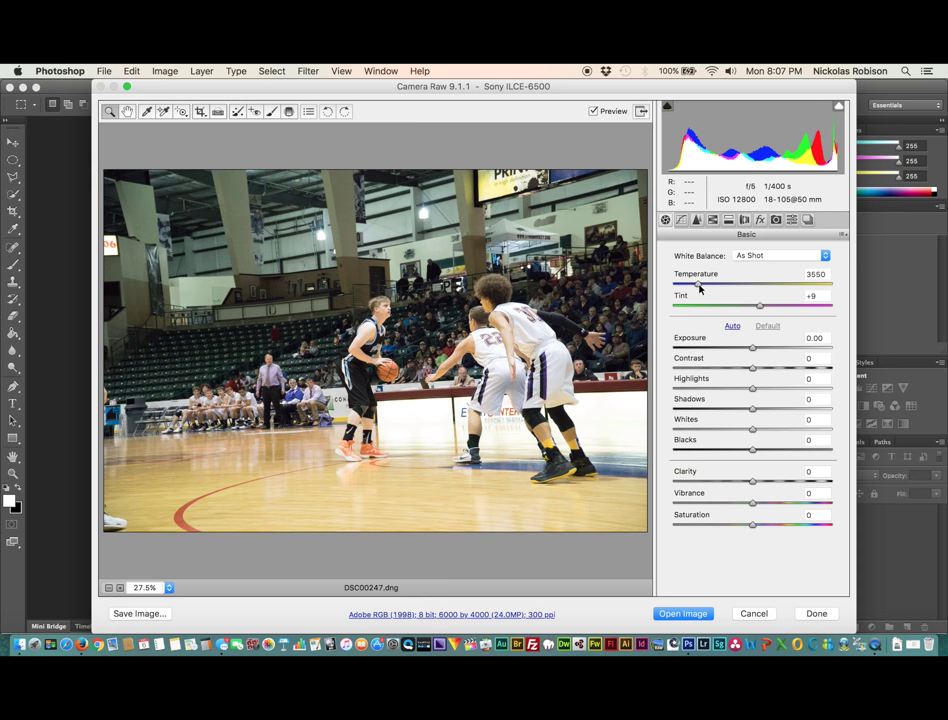
# Cool DSC00247.dng to a custom white balance Temperature of 3400, keeping Tint at +9
pyautogui.moveTo(699, 288); pyautogui.dragTo(697, 288)
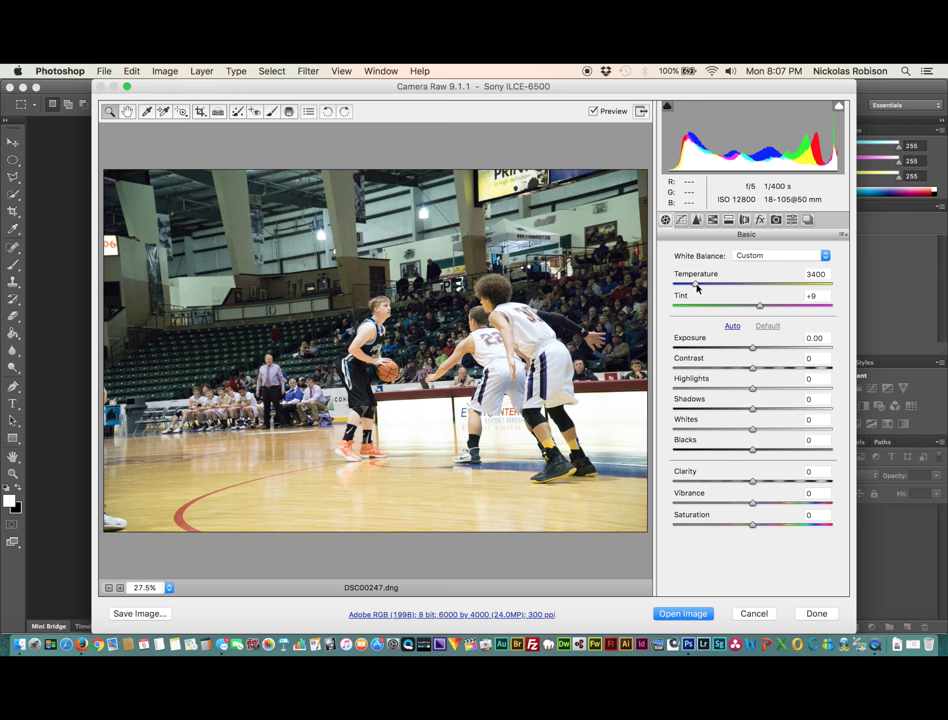
pyautogui.click(697, 288)
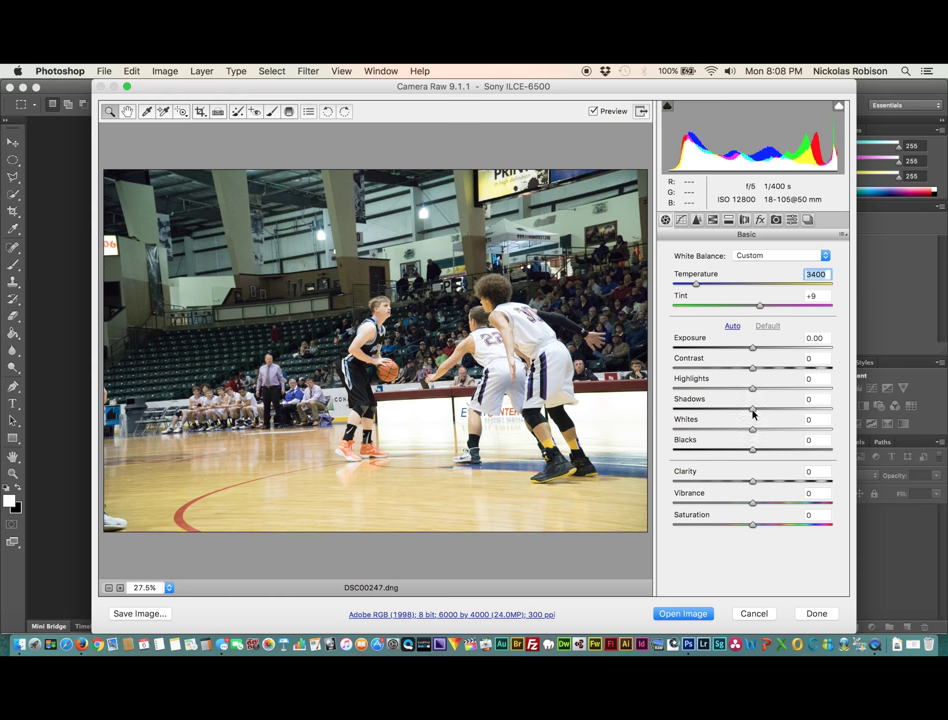
# Set Shadows to +15, Highlights to -32 and Contrast to +9 in the Basic panel
pyautogui.moveTo(752, 410)
pyautogui.mouseDown()
pyautogui.moveTo(806, 409)
pyautogui.moveTo(765, 415)
pyautogui.mouseUp()
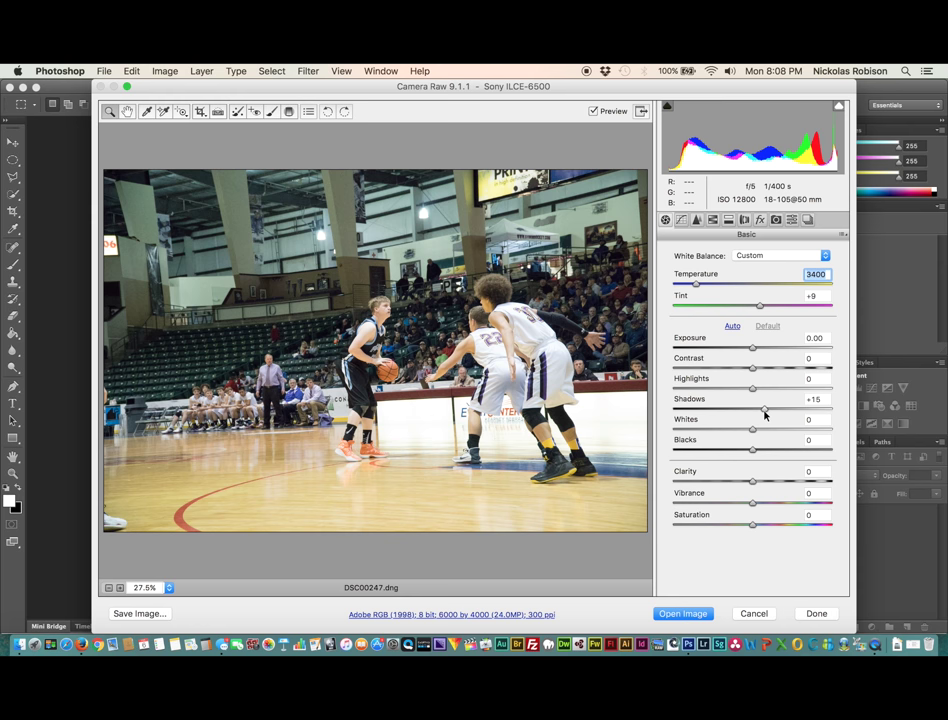
pyautogui.moveTo(765, 415); pyautogui.dragTo(765, 415)
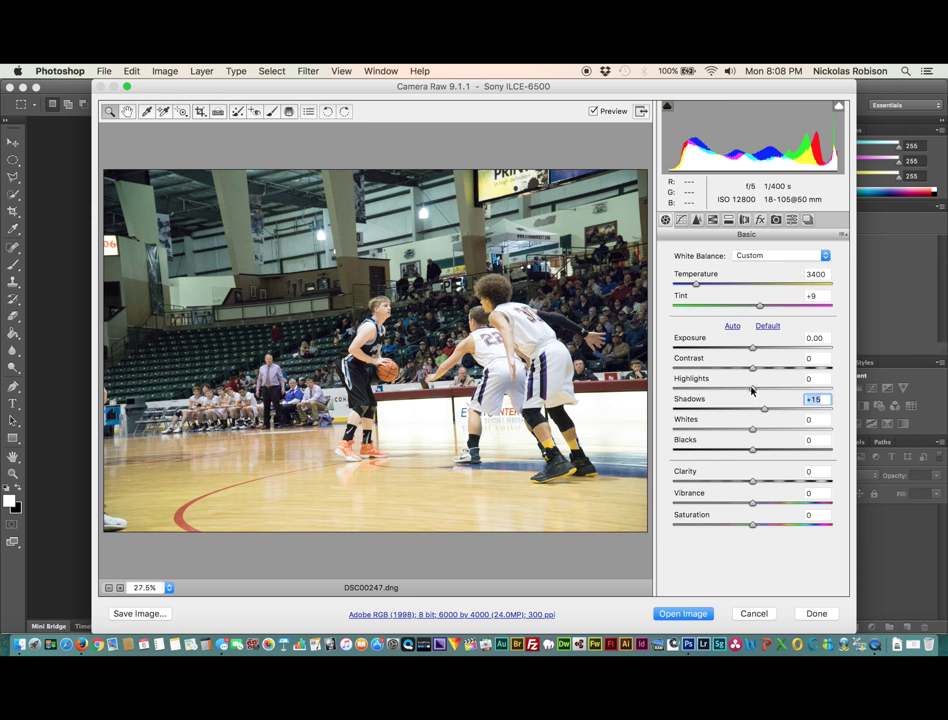
pyautogui.moveTo(752, 391); pyautogui.dragTo(727, 396)
pyautogui.click(728, 391)
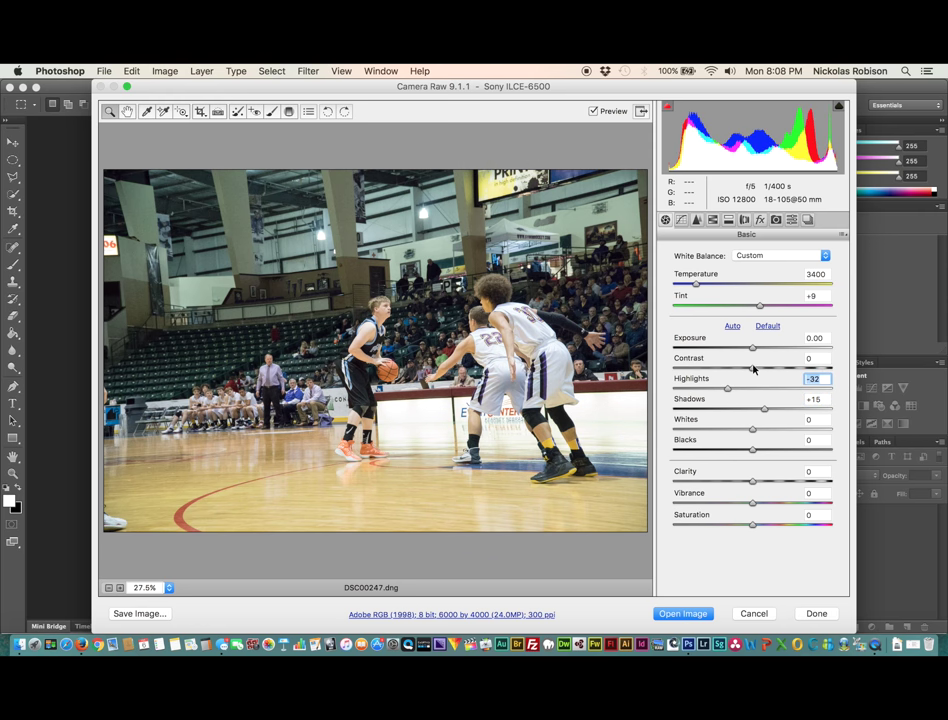
pyautogui.moveTo(752, 368); pyautogui.dragTo(760, 369)
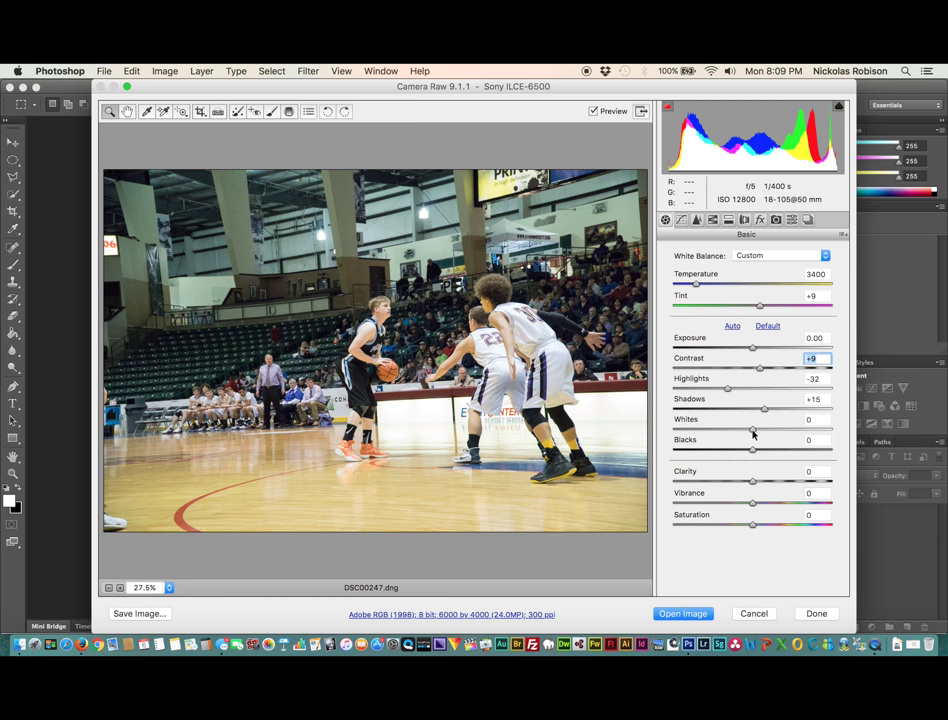
pyautogui.press('alt')
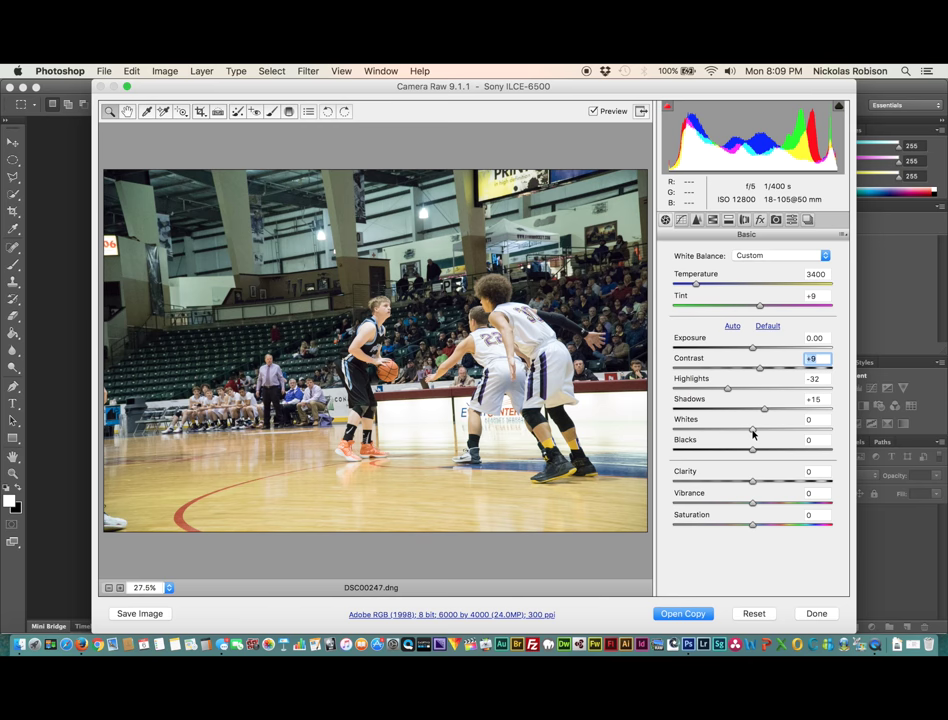
# Raise Whites to +16 while watching the clipping preview for blown highlights
pyautogui.keyDown('alt'); pyautogui.click(753, 433); pyautogui.keyUp('alt')
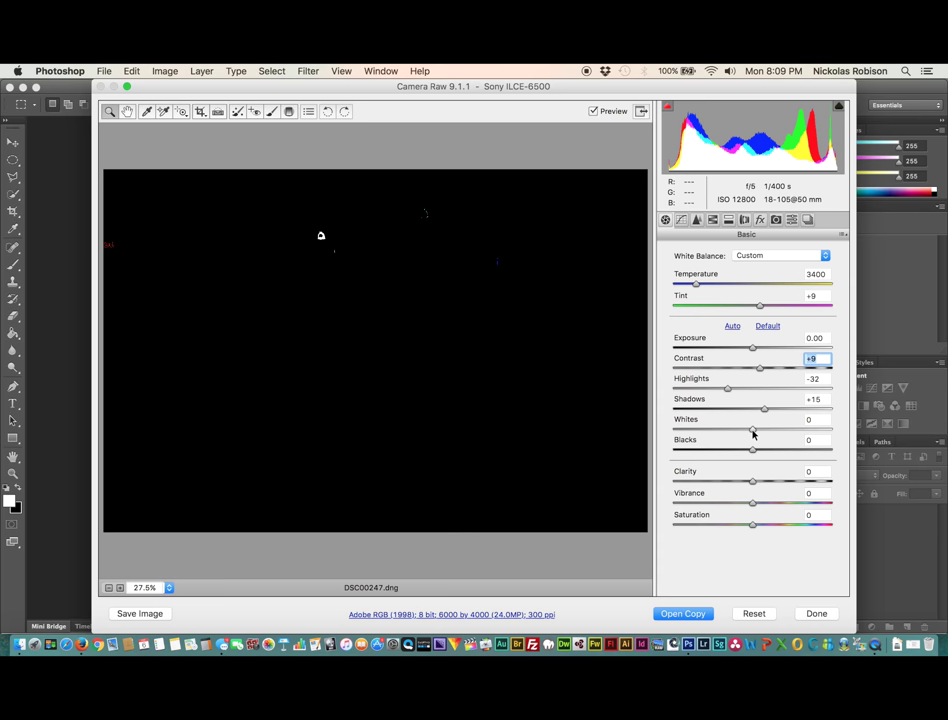
pyautogui.moveTo(753, 433); pyautogui.dragTo(764, 433)
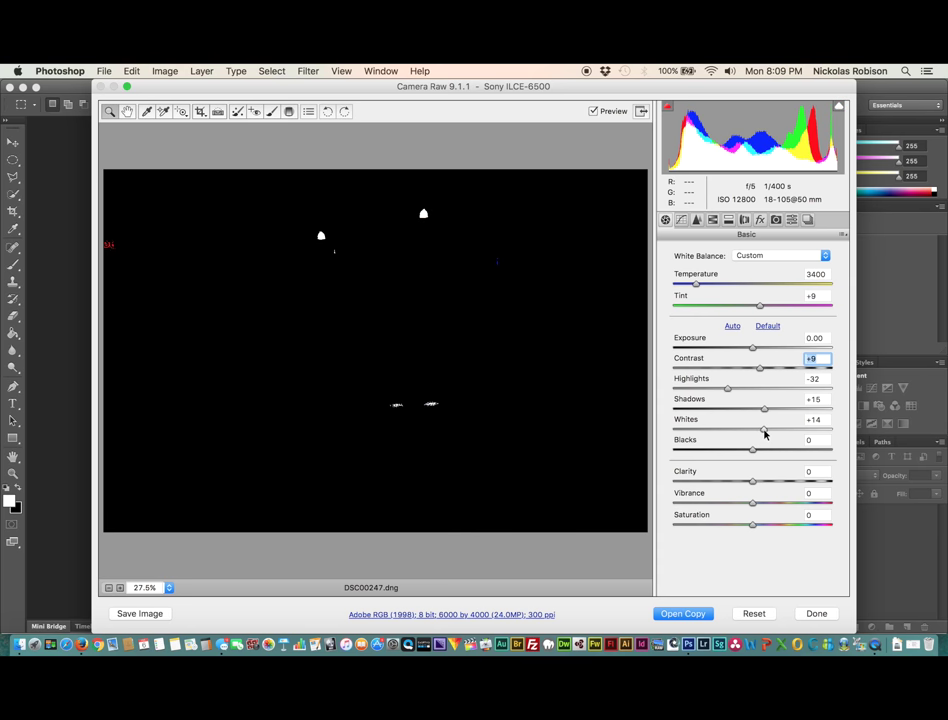
pyautogui.moveTo(764, 433); pyautogui.dragTo(765, 434)
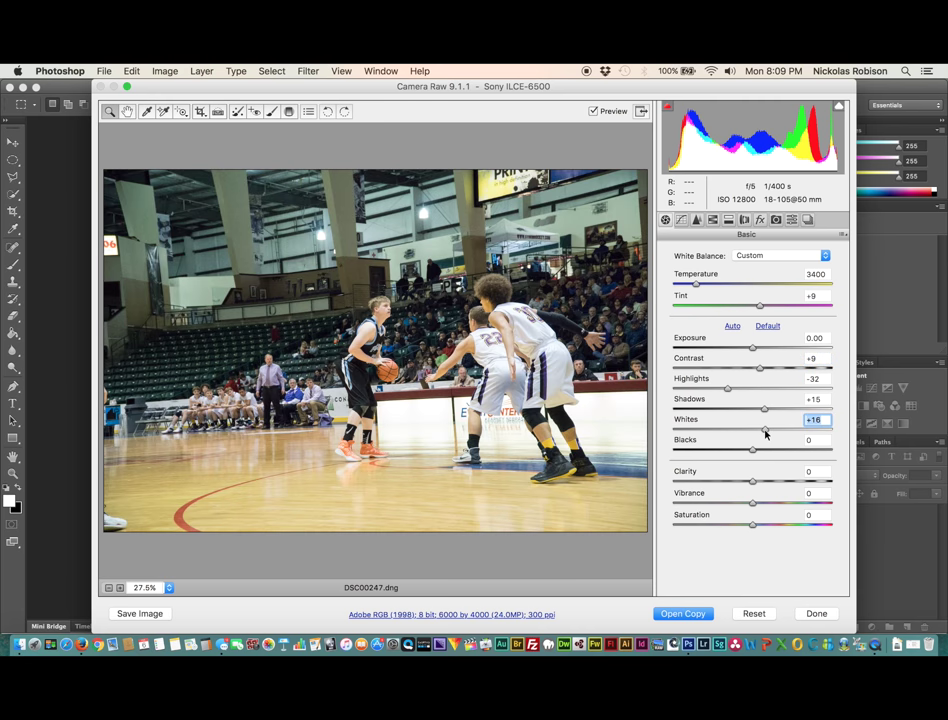
pyautogui.press('alt')
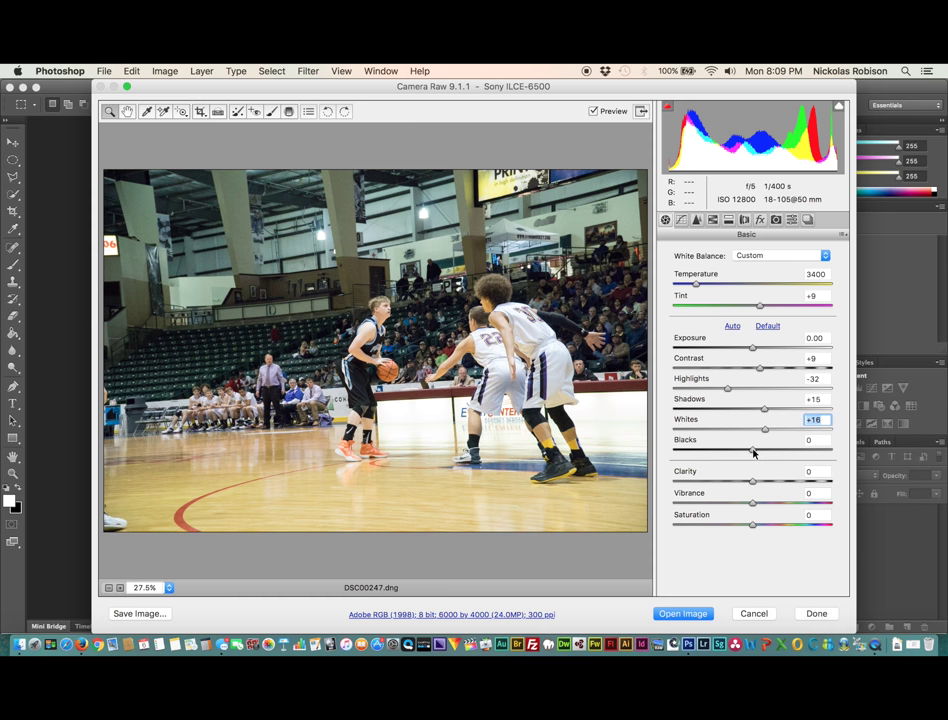
# Lower Blacks to -23 while watching the clipping preview for crushed shadows
pyautogui.press('alt')
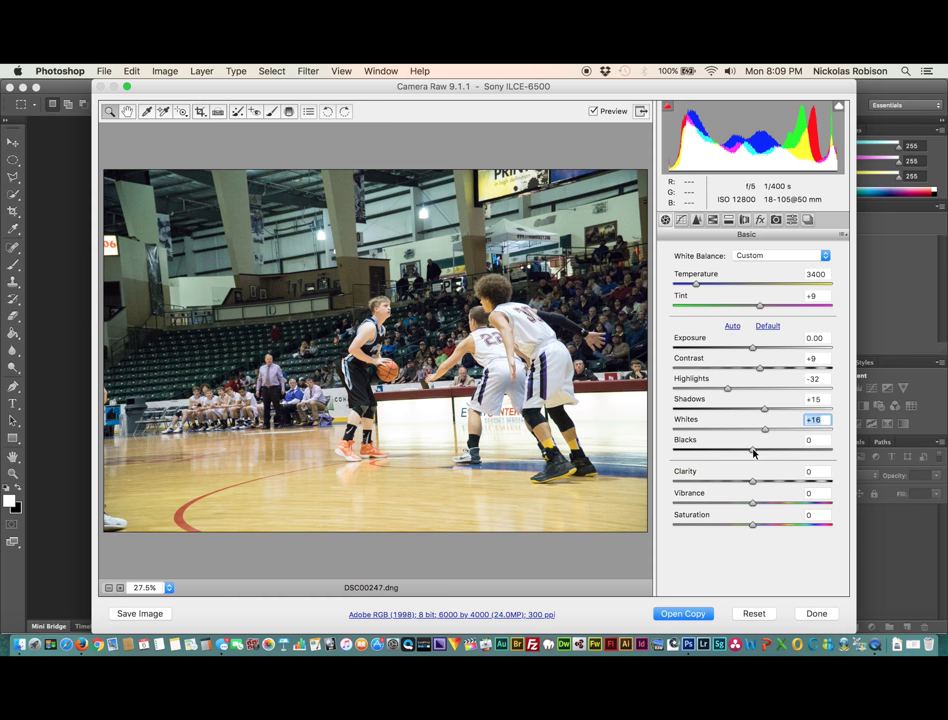
pyautogui.keyDown('alt'); pyautogui.click(753, 452); pyautogui.keyUp('alt')
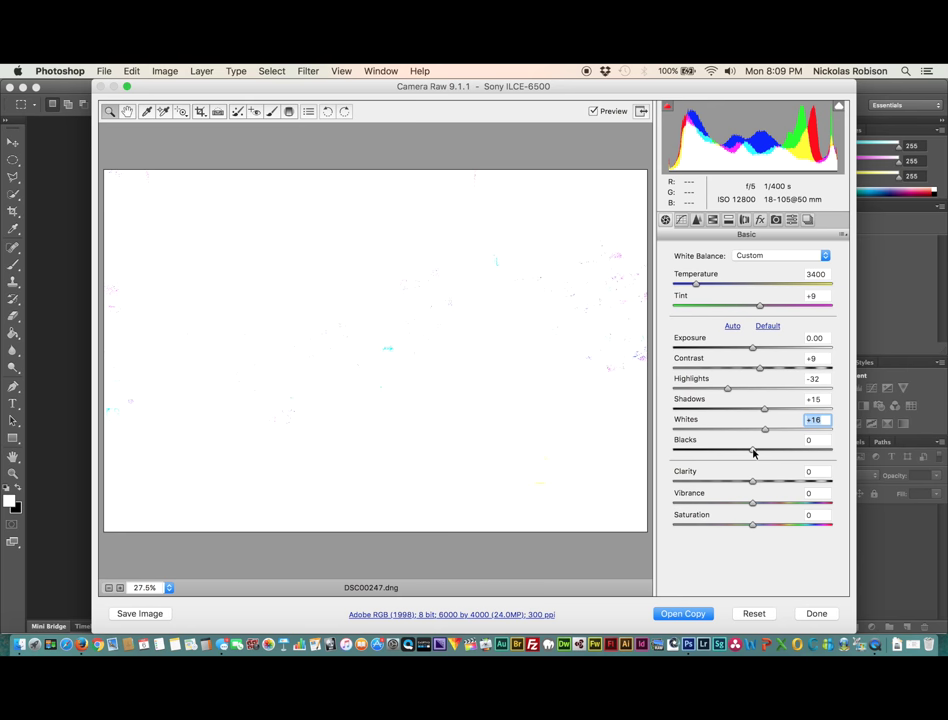
pyautogui.moveTo(753, 452); pyautogui.dragTo(738, 453)
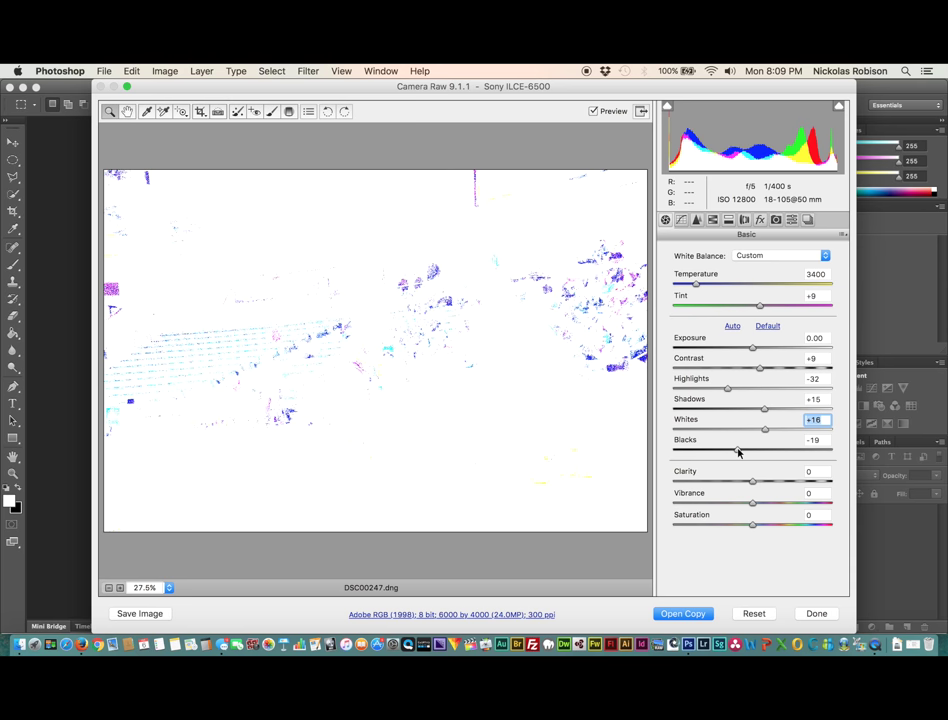
pyautogui.moveTo(738, 453); pyautogui.dragTo(735, 453)
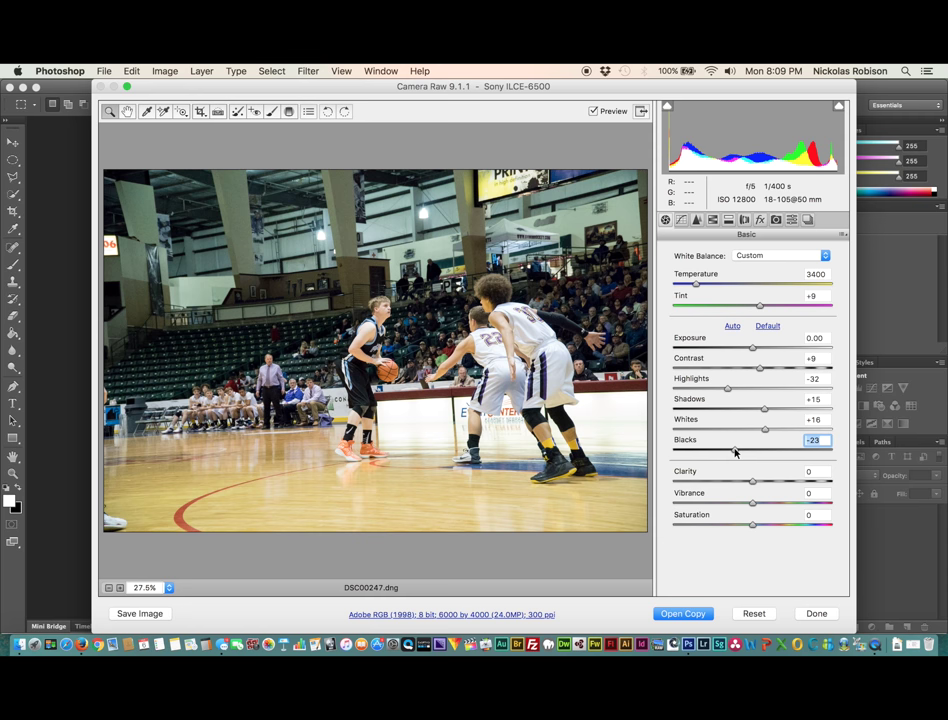
pyautogui.press('alt')
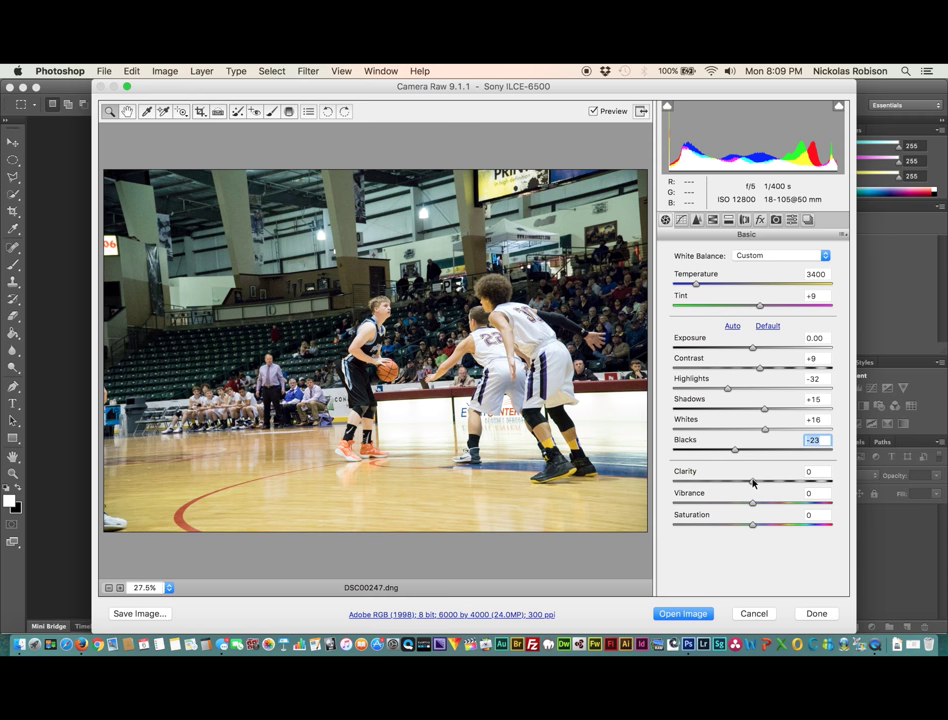
# Set Clarity to +13 and Vibrance to +17, leaving Saturation at 0
pyautogui.moveTo(752, 483); pyautogui.dragTo(773, 488)
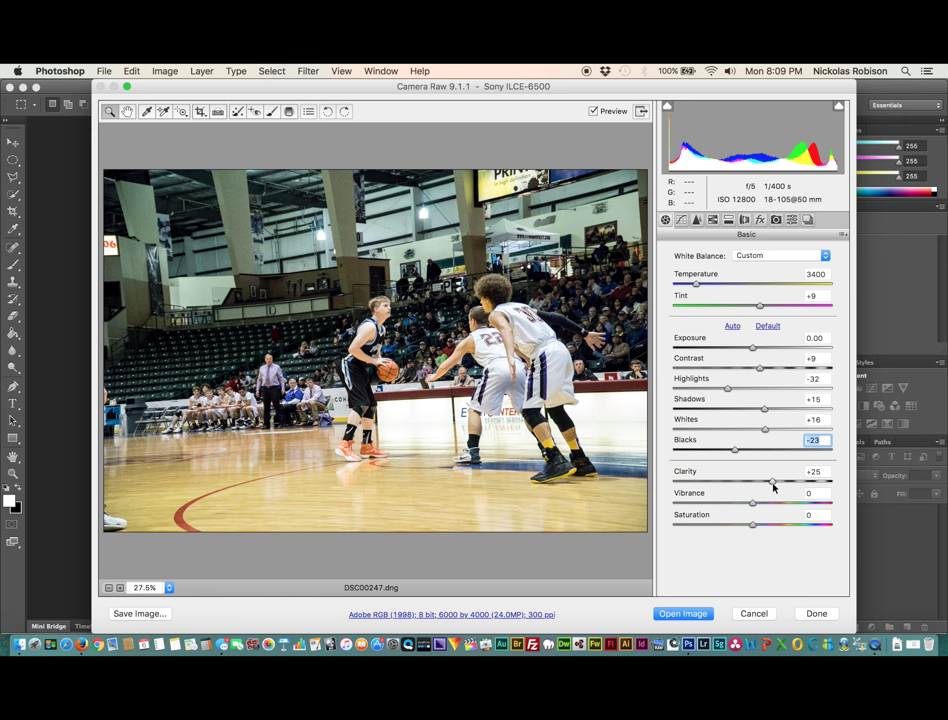
pyautogui.moveTo(773, 488); pyautogui.dragTo(764, 488)
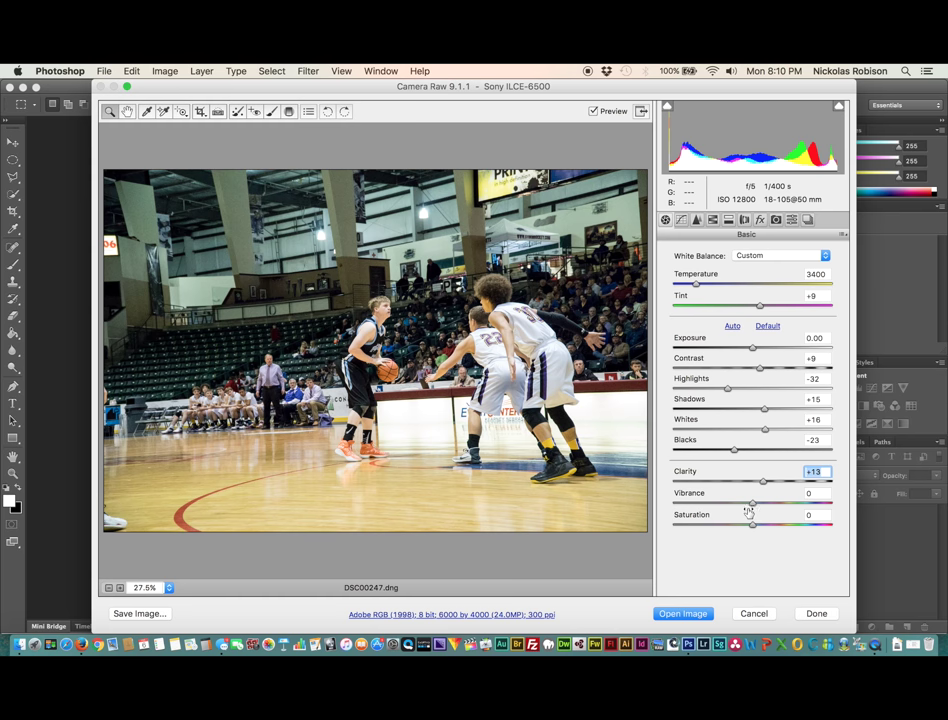
pyautogui.moveTo(752, 505); pyautogui.dragTo(767, 507)
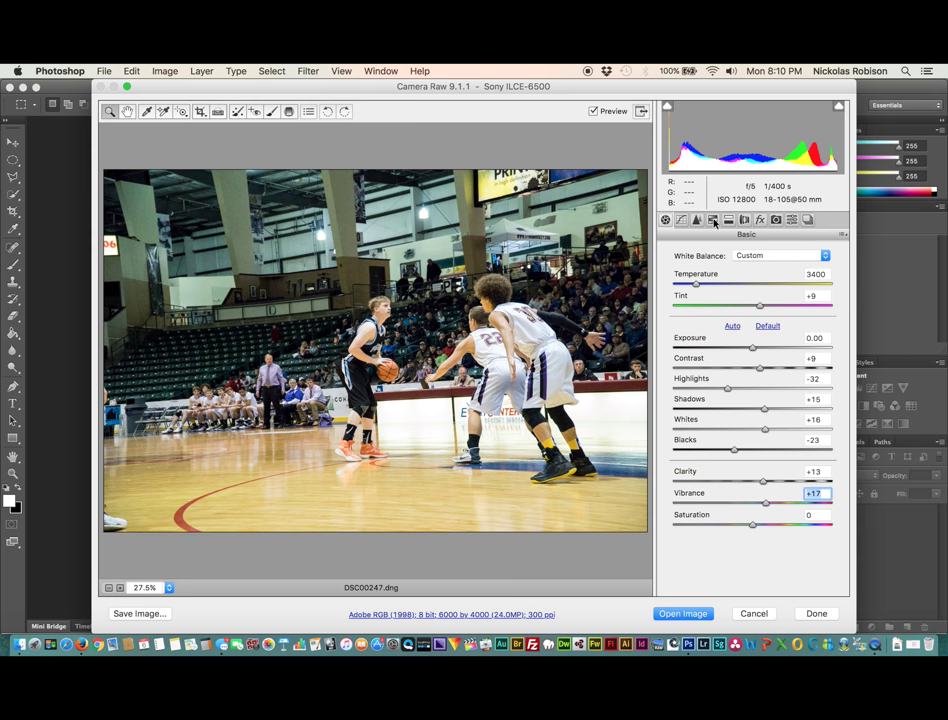
pyautogui.moveTo(753, 527); pyautogui.dragTo(729, 530)
pyautogui.doubleClick(727, 526)
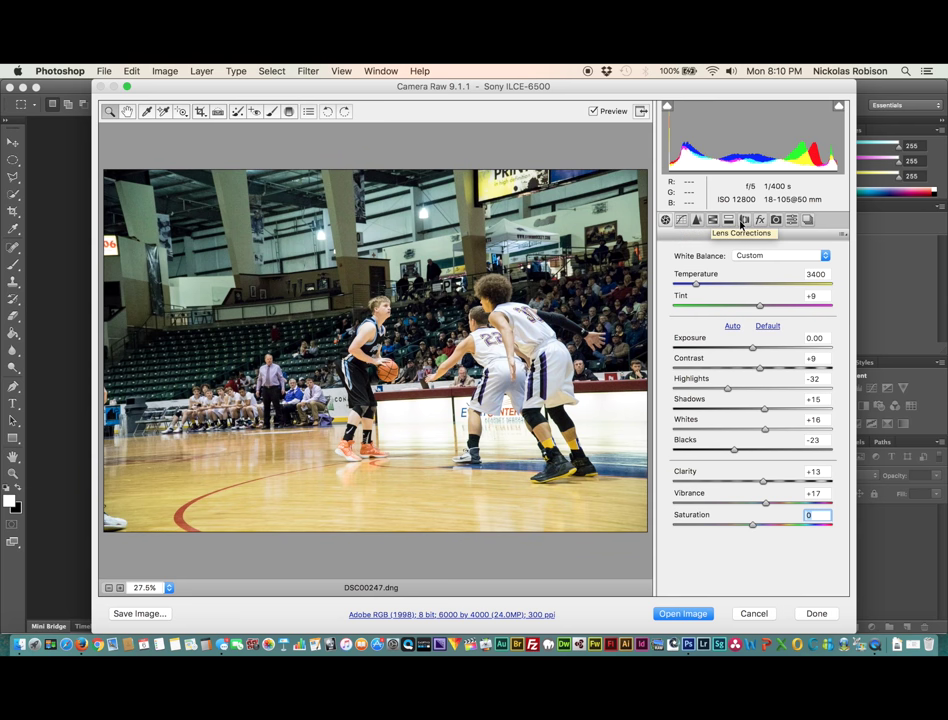
pyautogui.click(743, 220)
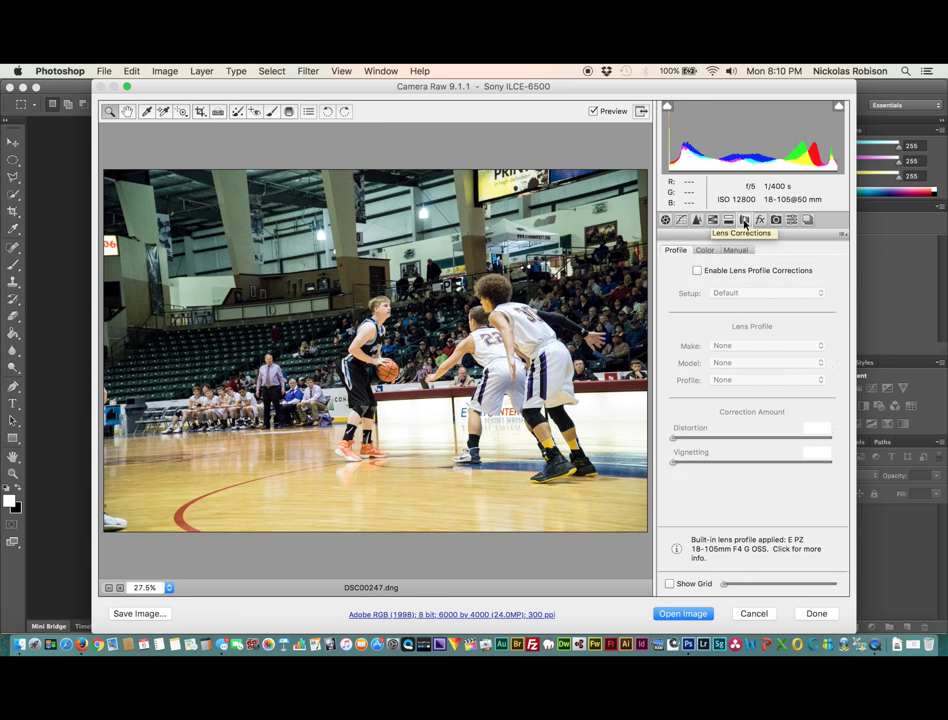
# Enable the Sony E 18-105mm lens profile correction, comparing it on and off before keeping it on
pyautogui.click(697, 271)
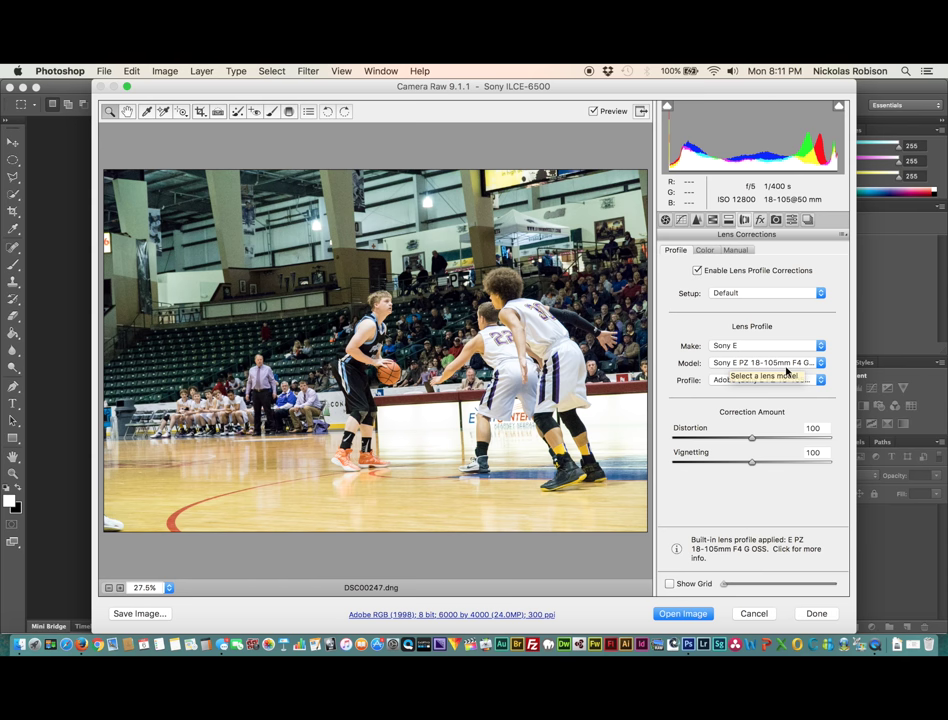
pyautogui.click(697, 271)
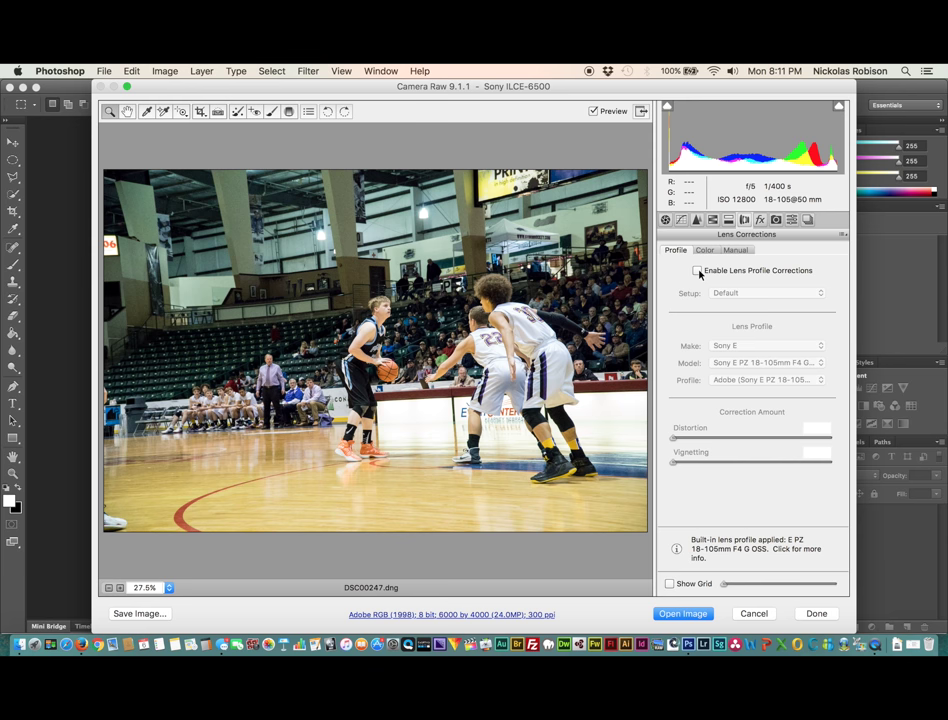
pyautogui.click(697, 271)
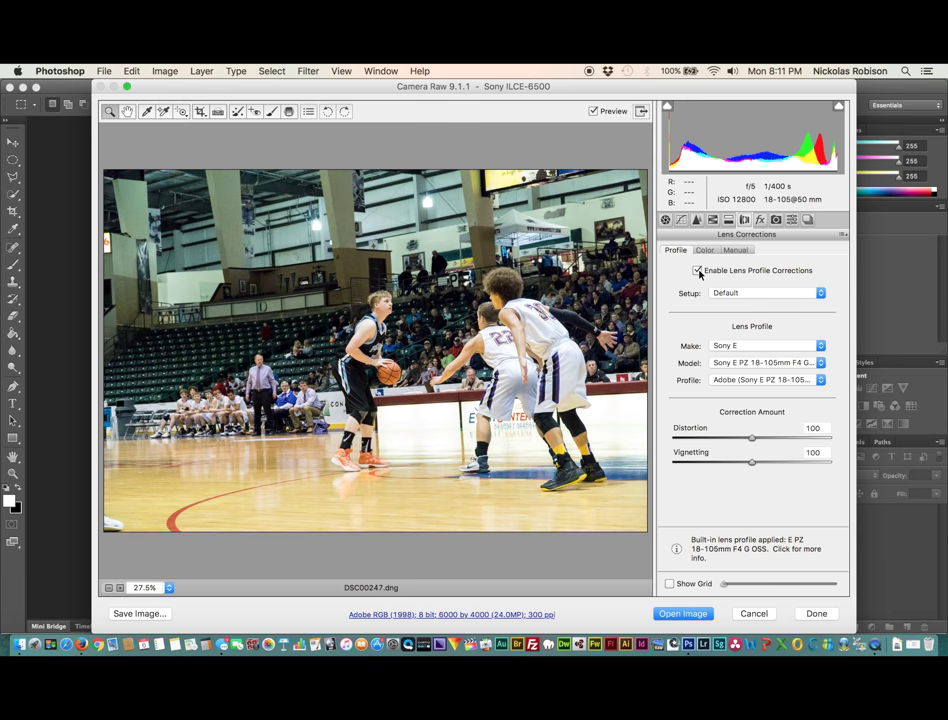
pyautogui.click(697, 271)
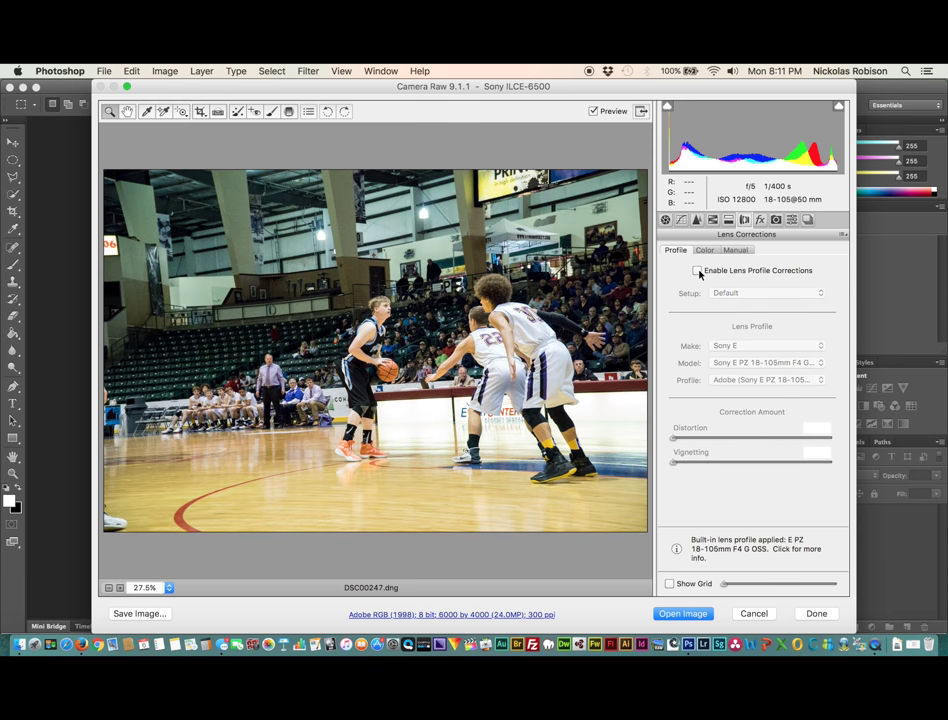
pyautogui.click(697, 271)
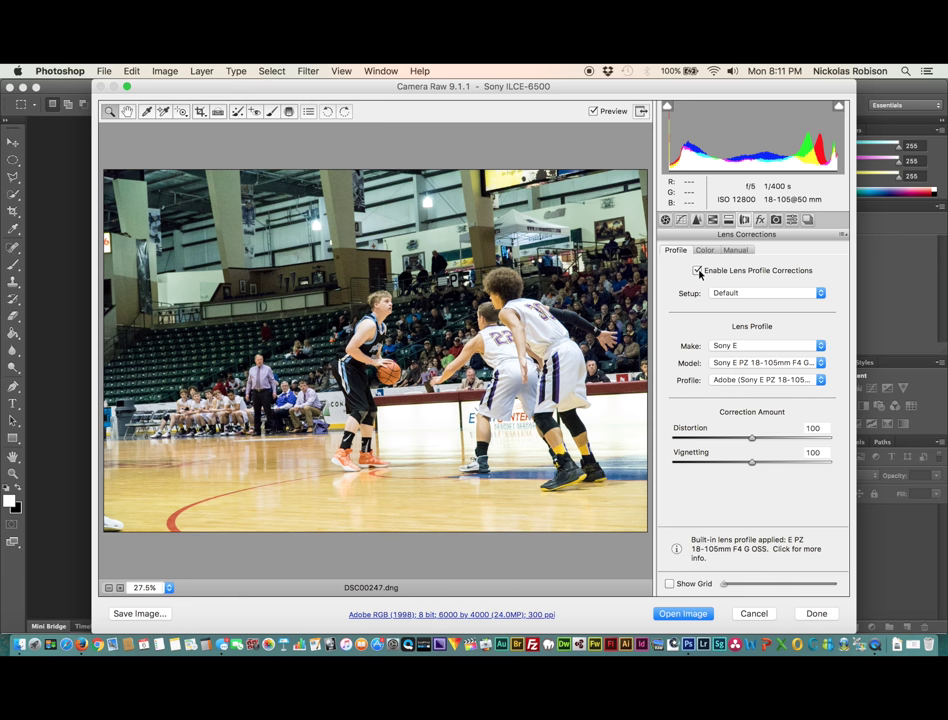
pyautogui.click(697, 271)
pyautogui.click(697, 271)
pyautogui.click(682, 220)
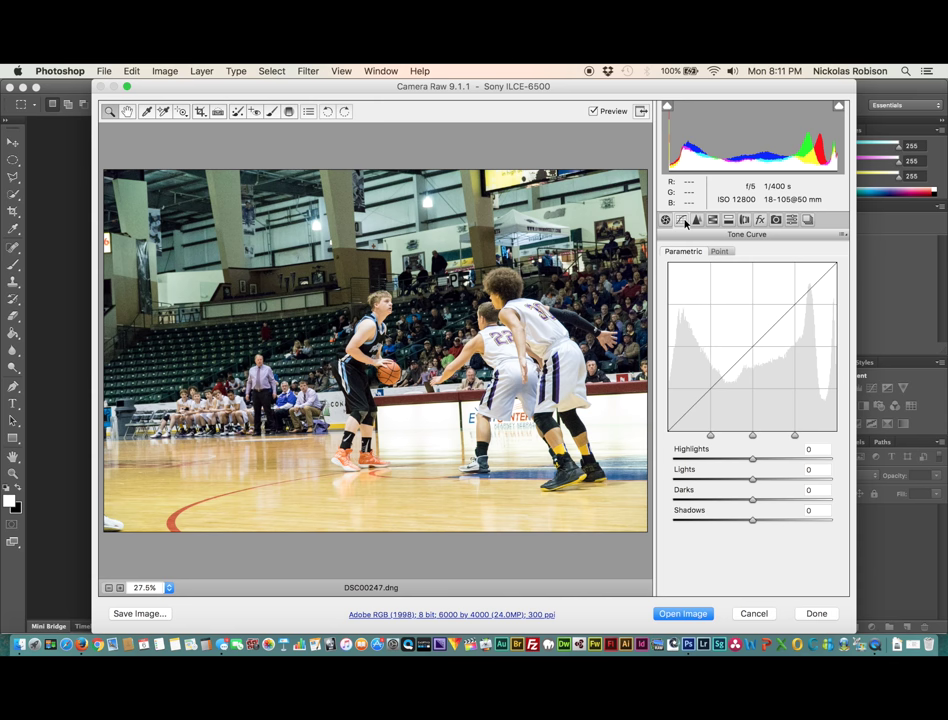
# Raise sharpening Amount to 41, zoom the preview to 50%, and set Luminance noise reduction to 22
pyautogui.click(696, 220)
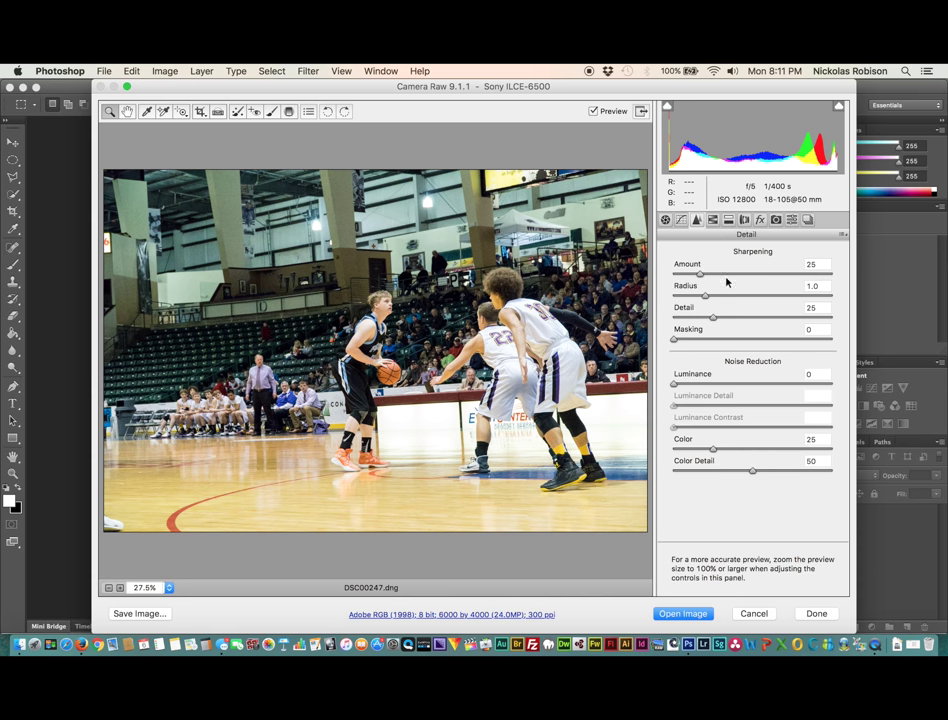
pyautogui.moveTo(698, 274); pyautogui.dragTo(716, 279)
pyautogui.click(297, 284)
pyautogui.click(297, 285)
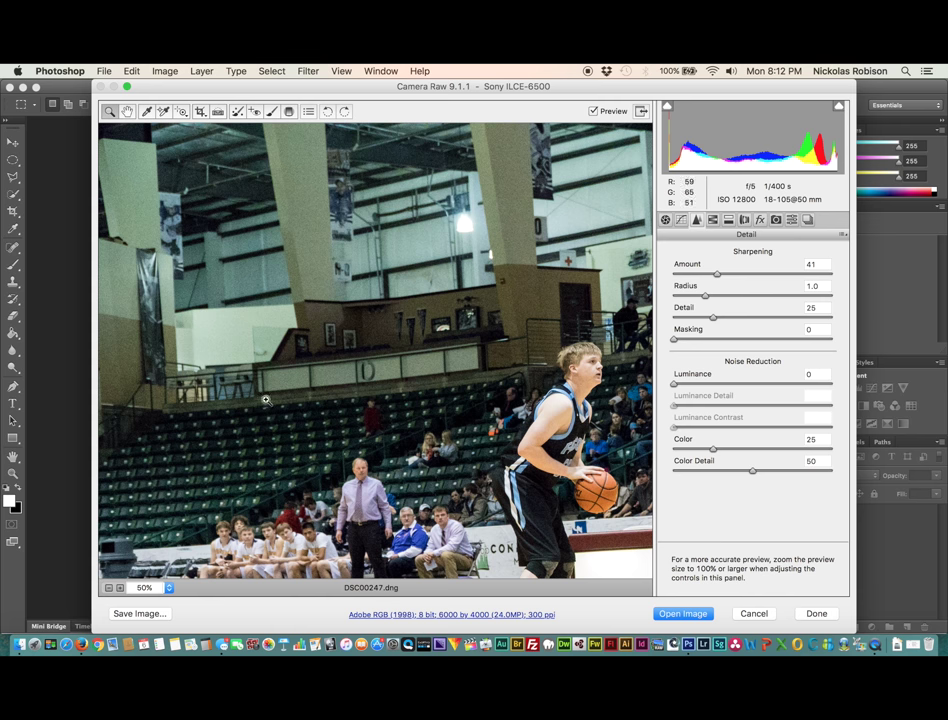
pyautogui.moveTo(674, 384); pyautogui.dragTo(707, 384)
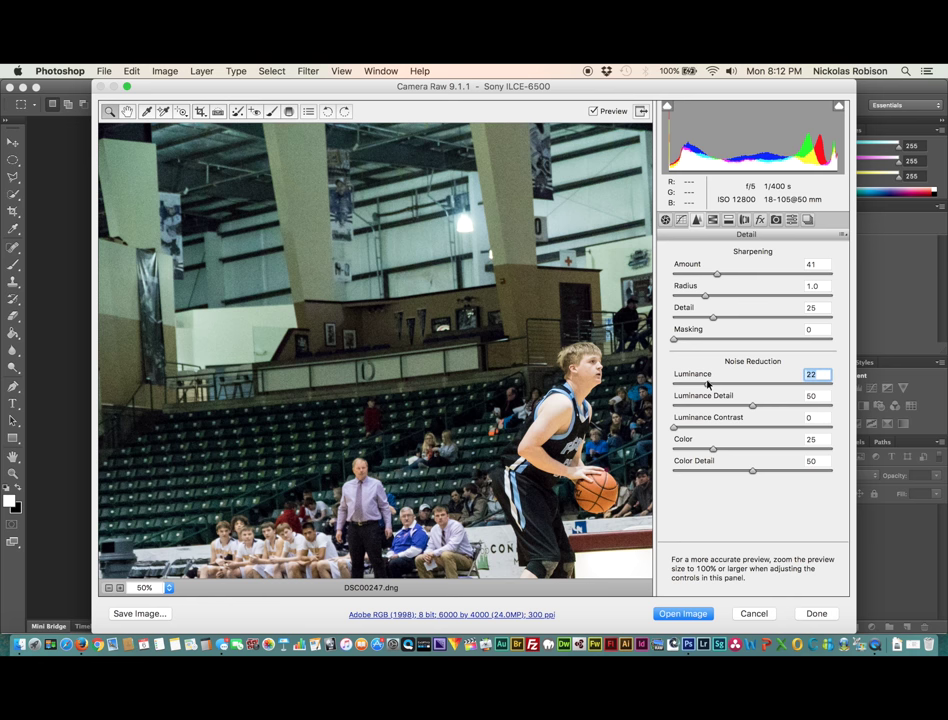
# Push Luminance noise reduction to 88, inspect the crowd up close, then settle it at 77
pyautogui.moveTo(708, 386); pyautogui.dragTo(751, 386)
pyautogui.hscroll(10, 477, 416)
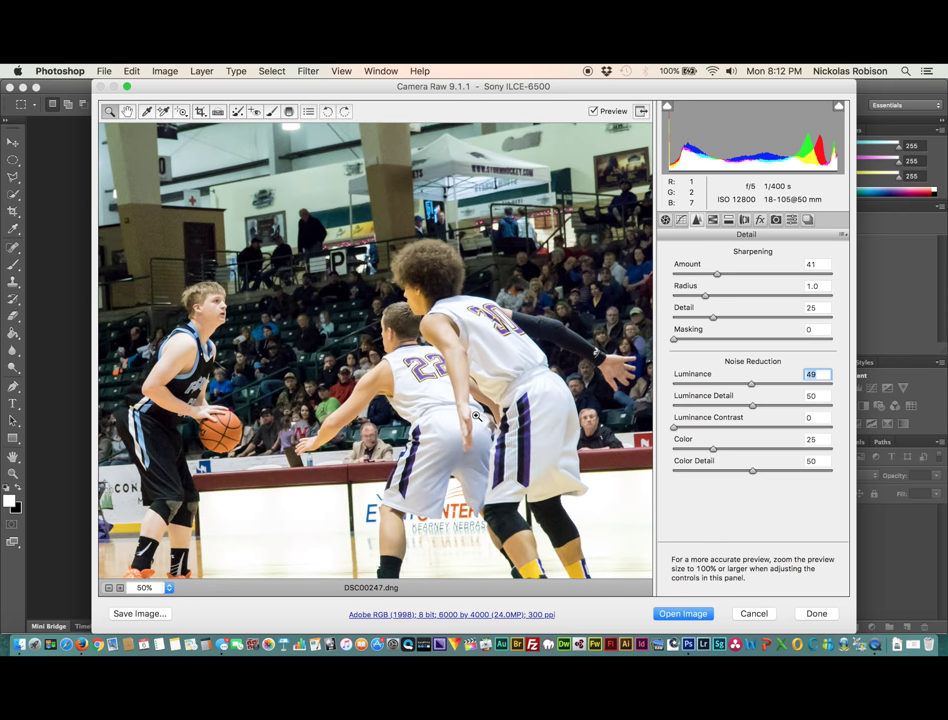
pyautogui.moveTo(752, 385); pyautogui.dragTo(812, 384)
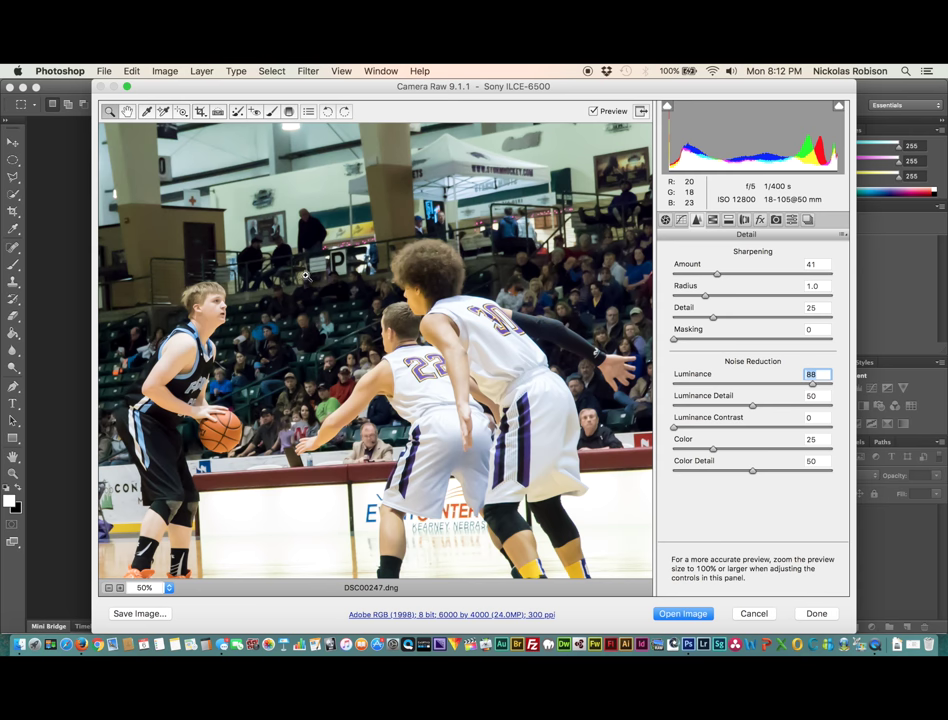
pyautogui.moveTo(175, 212); pyautogui.dragTo(256, 250)
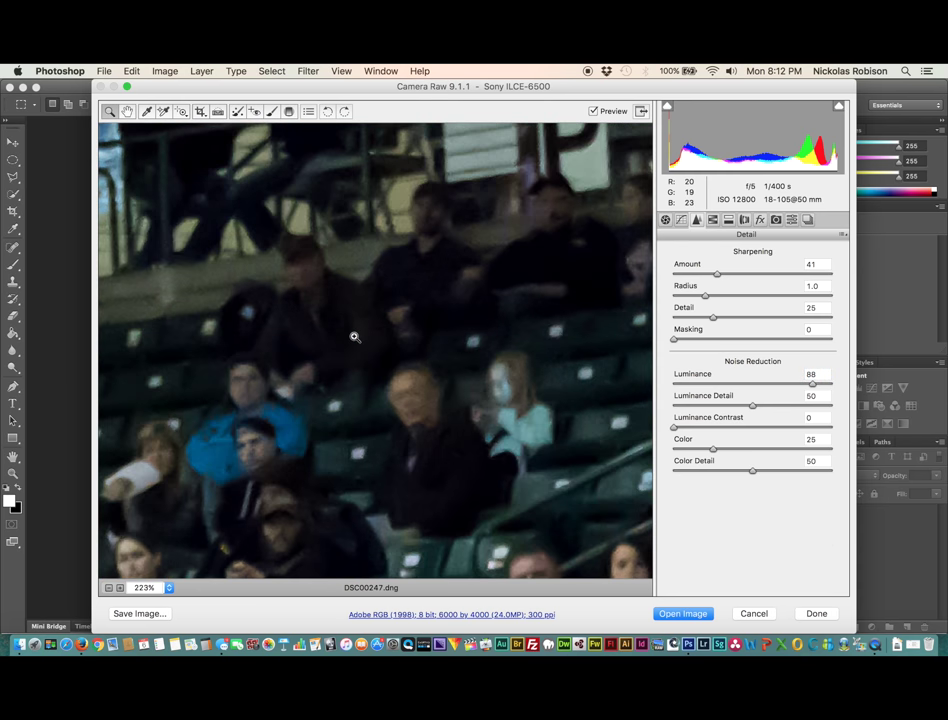
pyautogui.press('super+0')
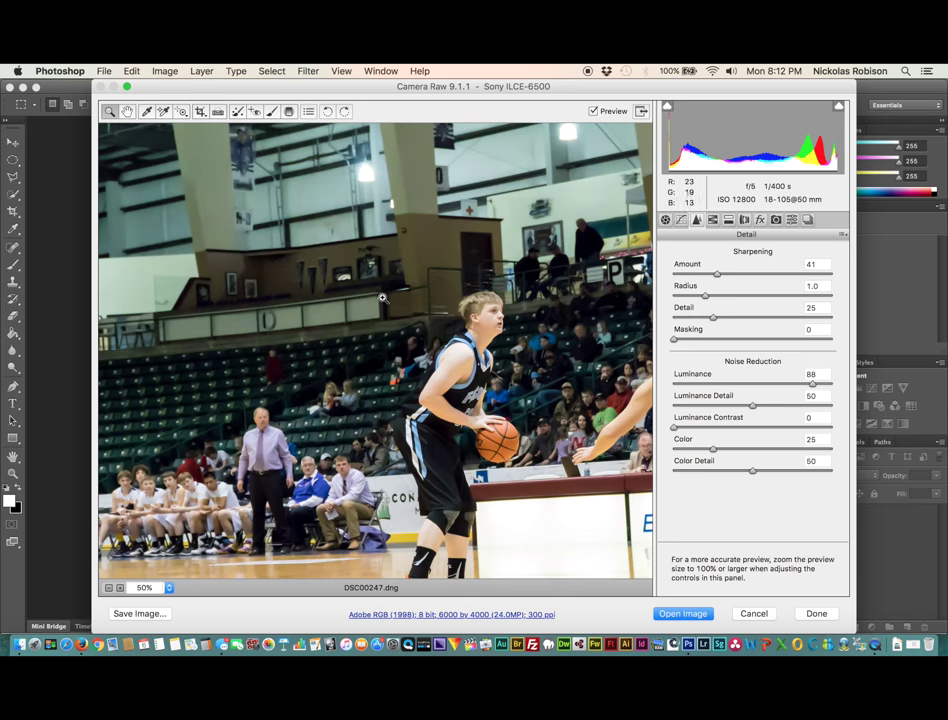
pyautogui.scroll(2, 382, 298)
pyautogui.scroll(1, 382, 298)
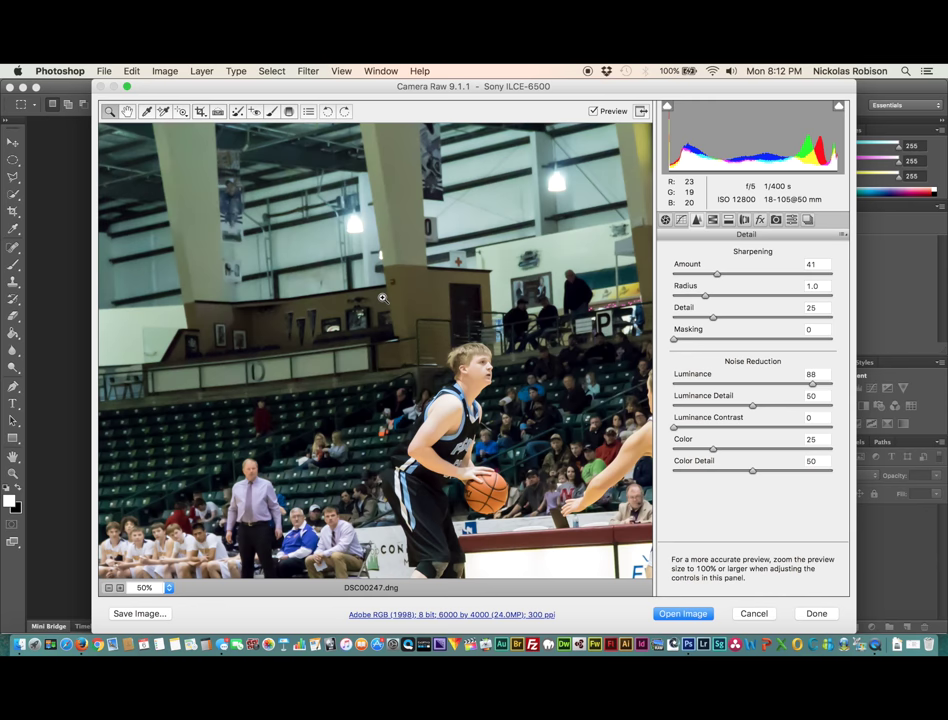
pyautogui.scroll(-2, 382, 298)
pyautogui.hscroll(2, 382, 298)
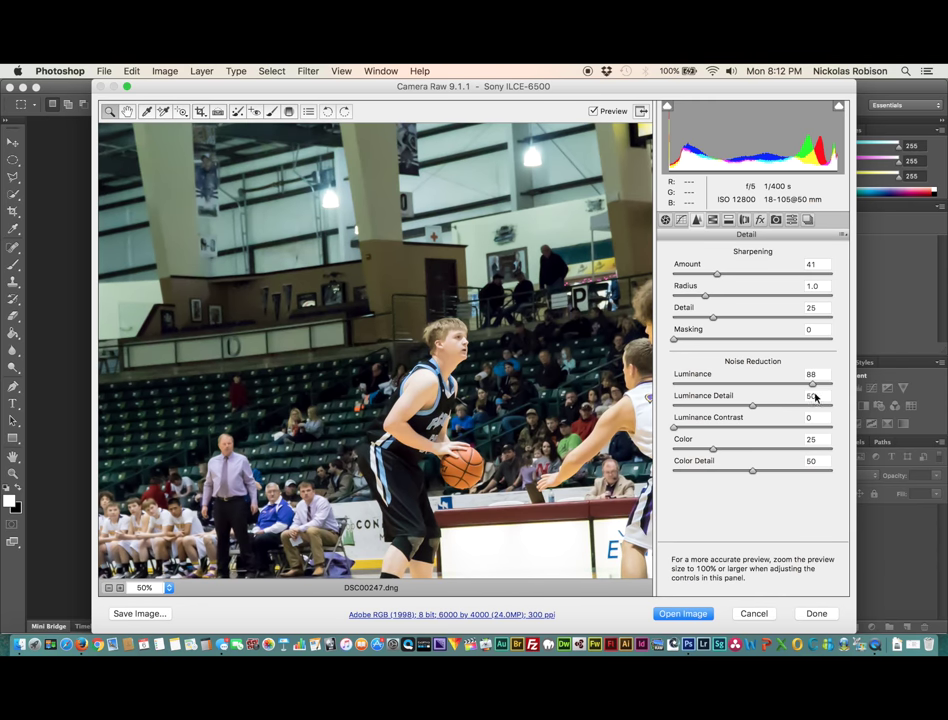
pyautogui.moveTo(811, 384); pyautogui.dragTo(788, 385)
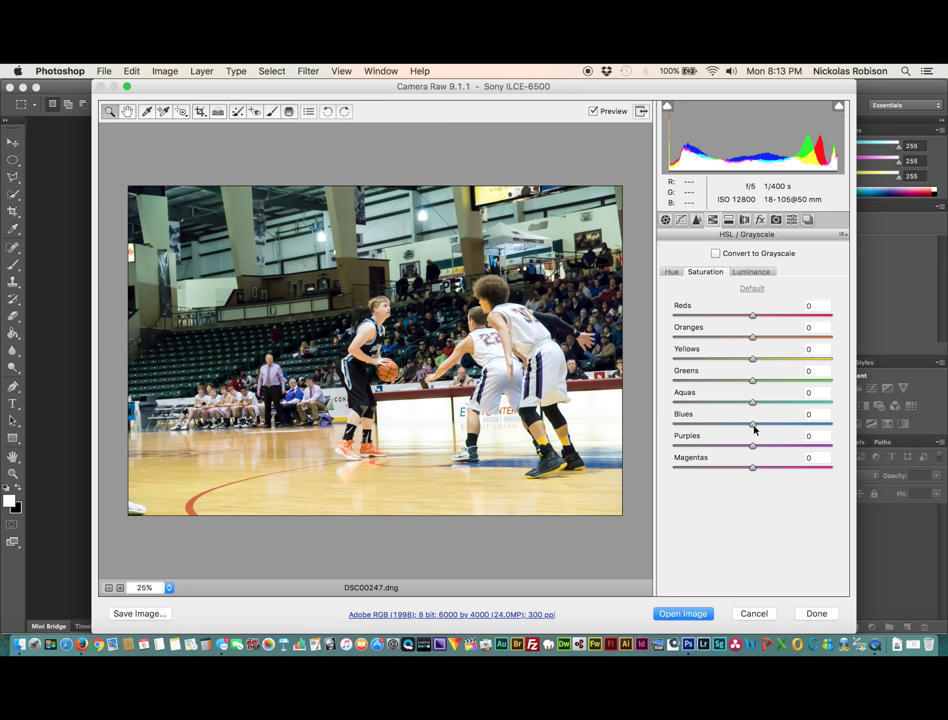
# Raise Blues saturation to +13 and cut Aquas saturation to -57
pyautogui.moveTo(753, 426); pyautogui.dragTo(764, 427)
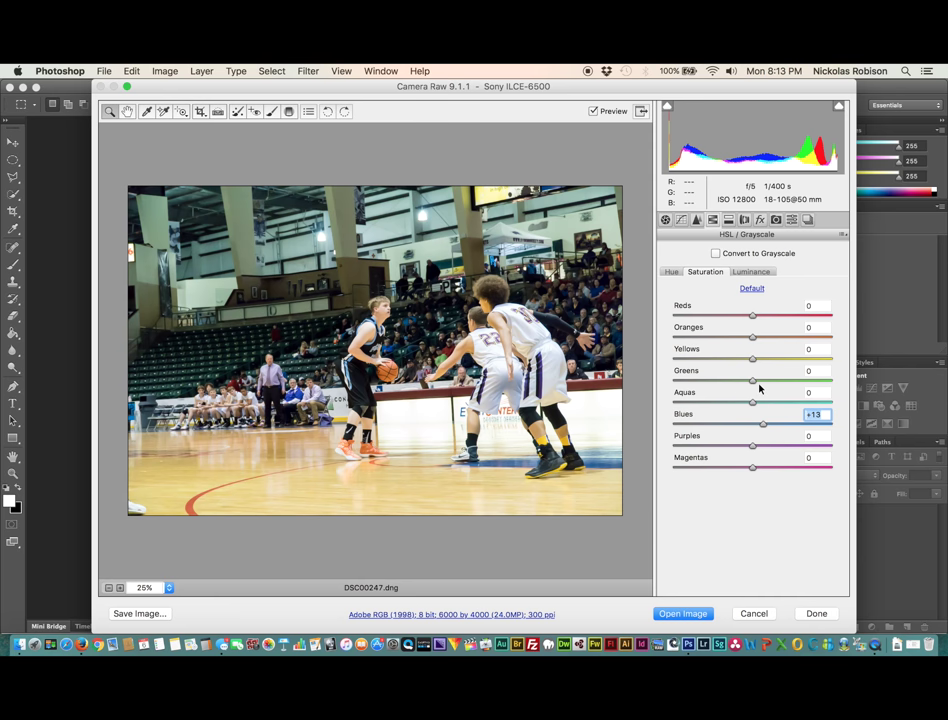
pyautogui.moveTo(752, 404); pyautogui.dragTo(770, 390)
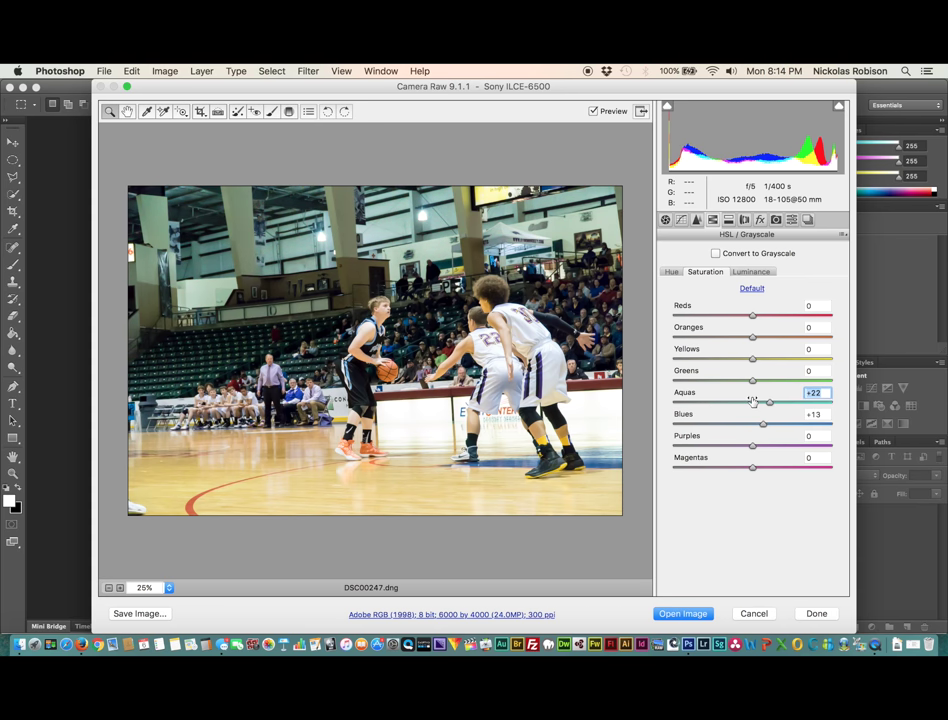
pyautogui.moveTo(770, 404); pyautogui.dragTo(731, 404)
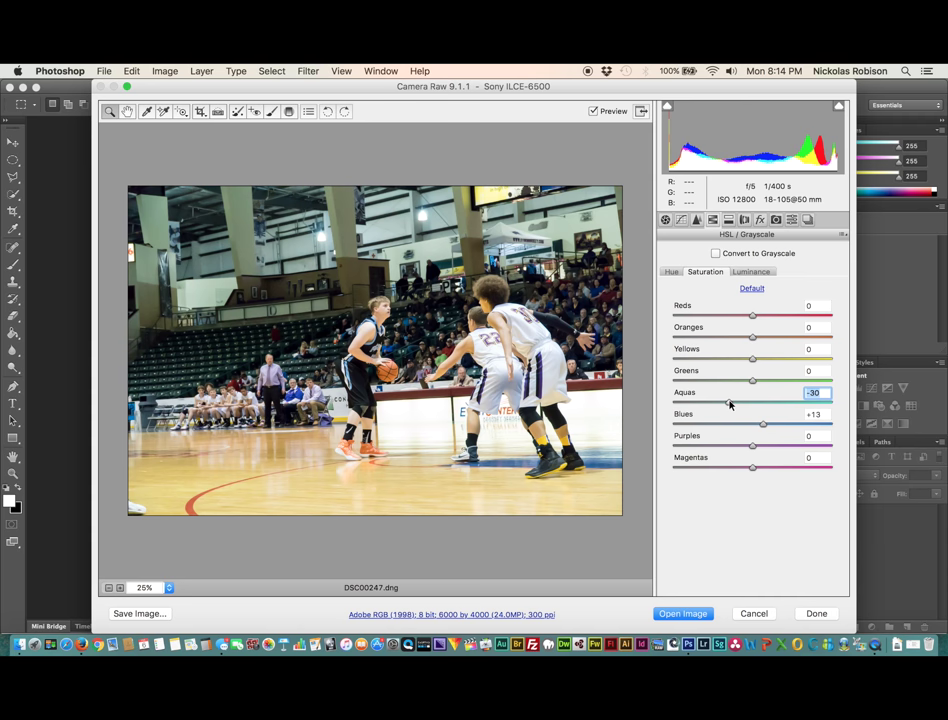
pyautogui.moveTo(730, 404); pyautogui.dragTo(793, 389)
pyautogui.click(703, 381)
# Set Greens saturation to -23, Oranges to +8 and Reds to +5
pyautogui.moveTo(715, 383); pyautogui.dragTo(736, 389)
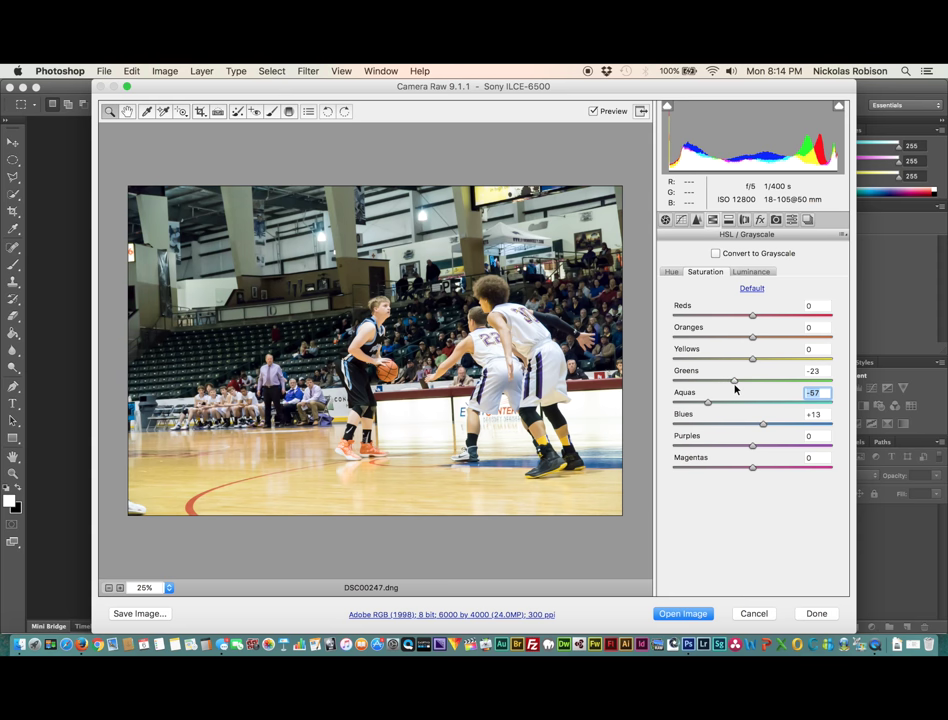
pyautogui.hotkey('shift', 'Tab')
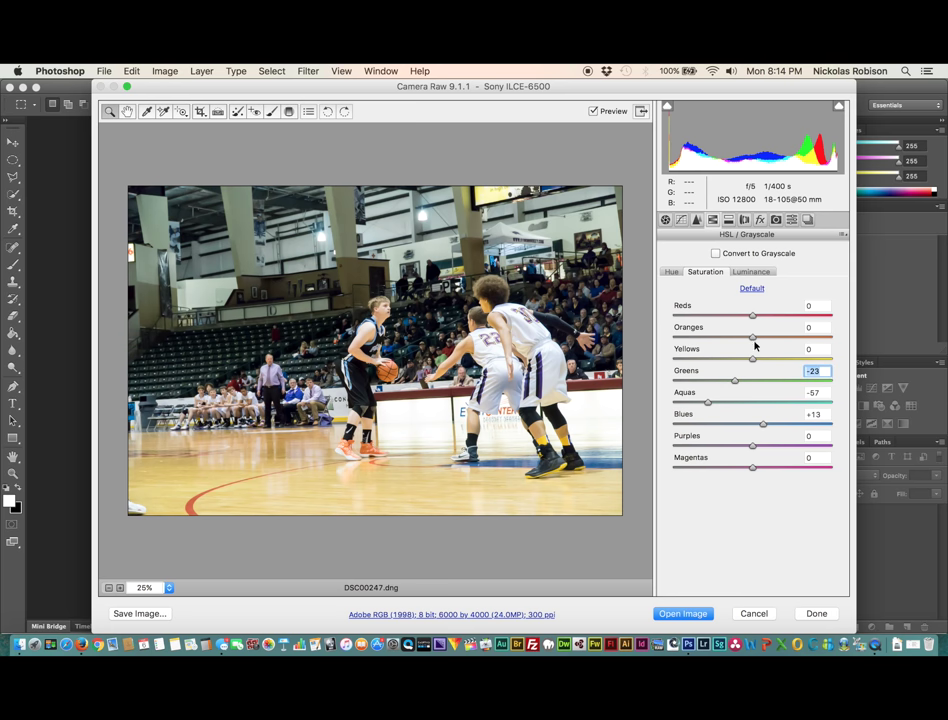
pyautogui.moveTo(753, 338); pyautogui.dragTo(760, 341)
pyautogui.click(760, 341)
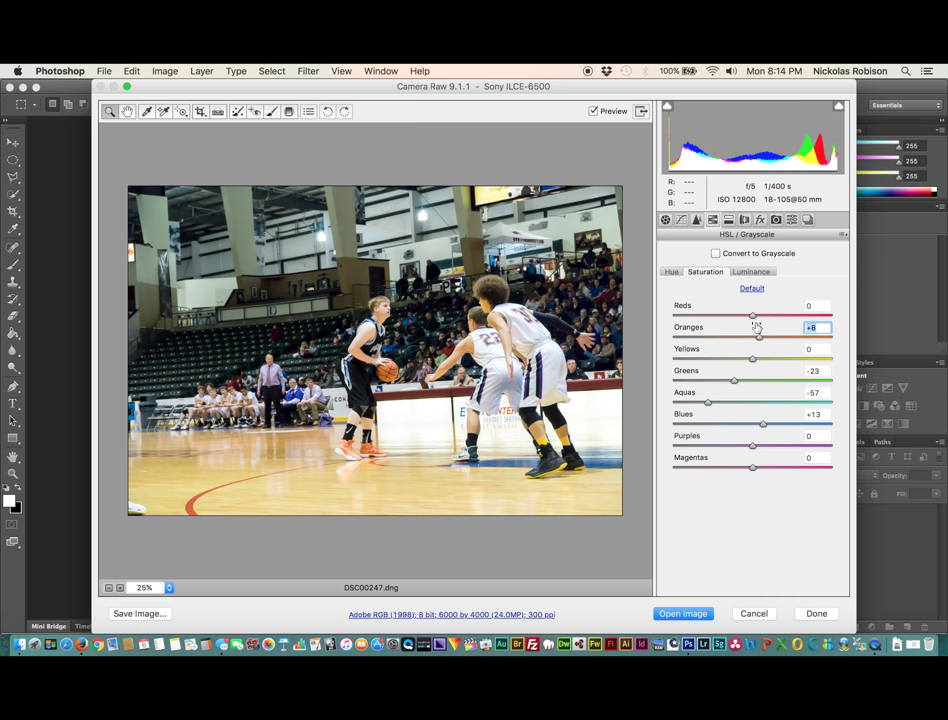
pyautogui.moveTo(755, 317); pyautogui.dragTo(763, 319)
pyautogui.click(763, 319)
pyautogui.moveTo(763, 319); pyautogui.dragTo(794, 317)
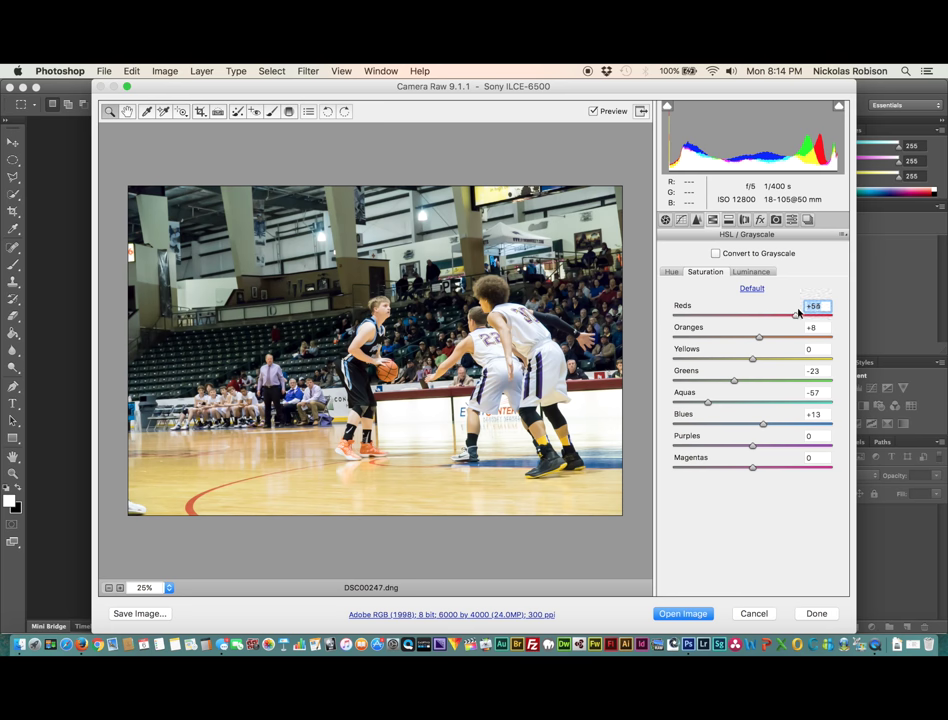
pyautogui.click(758, 314)
# Pick the Adjustment Brush, zoom in on the ball handler, and set negative exposure at brush size 5
pyautogui.click(272, 113)
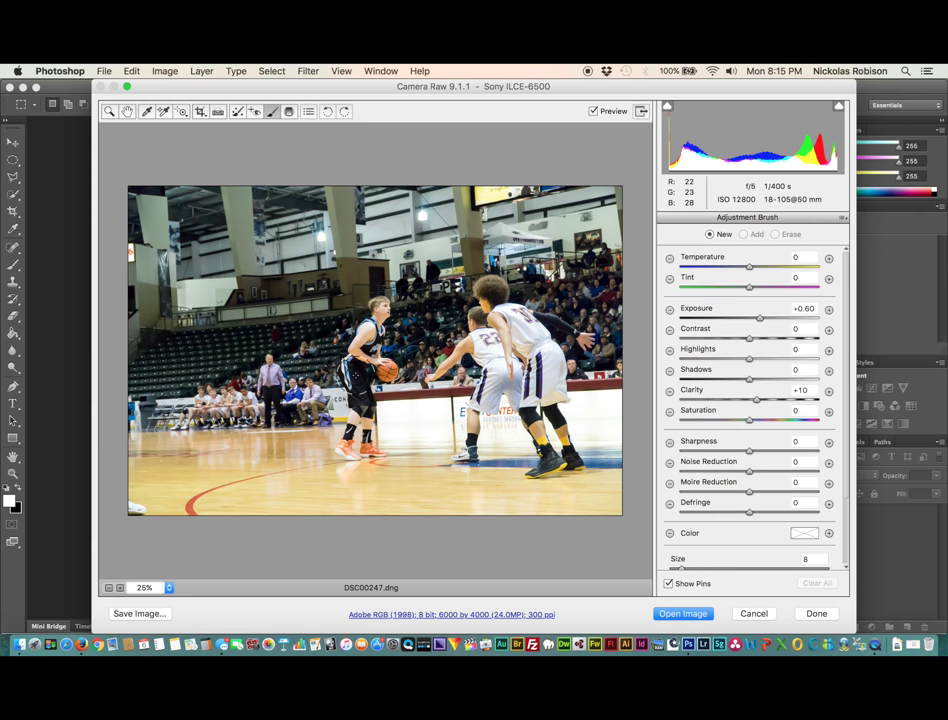
pyautogui.press('super+equal')
pyautogui.press('super+equal')
pyautogui.press('super+equal')
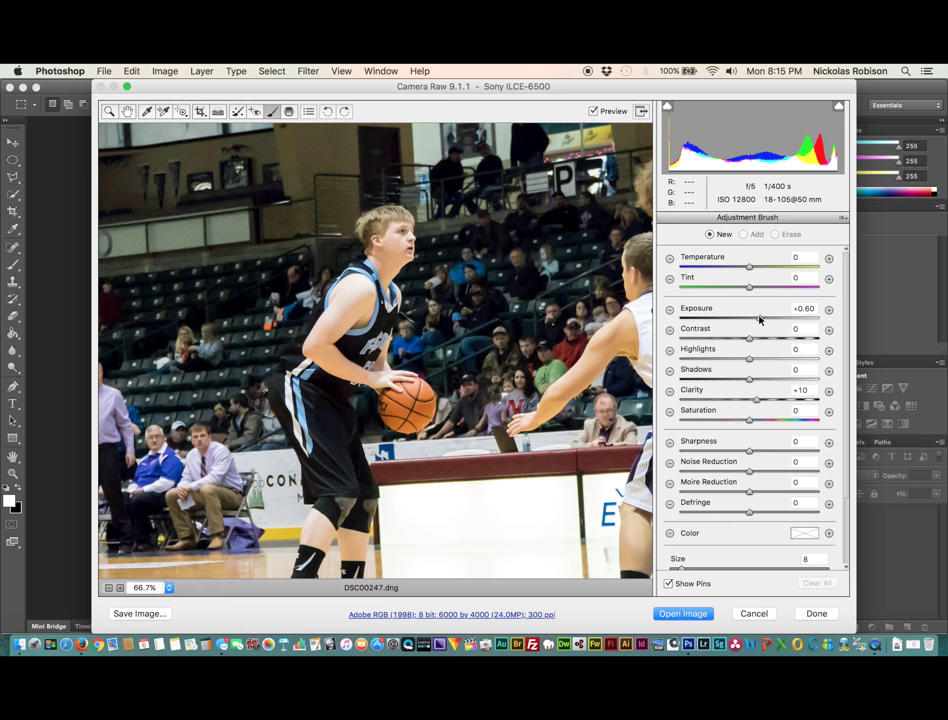
pyautogui.moveTo(755, 319); pyautogui.dragTo(747, 322)
pyautogui.click(745, 319)
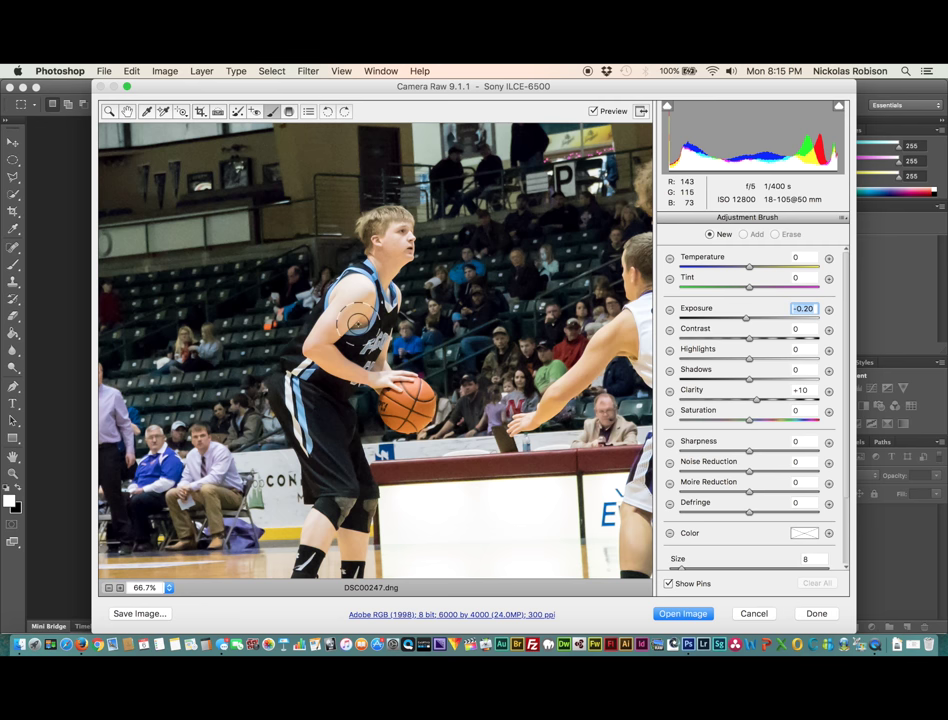
pyautogui.press('[')
pyautogui.press('[')
pyautogui.press('[')
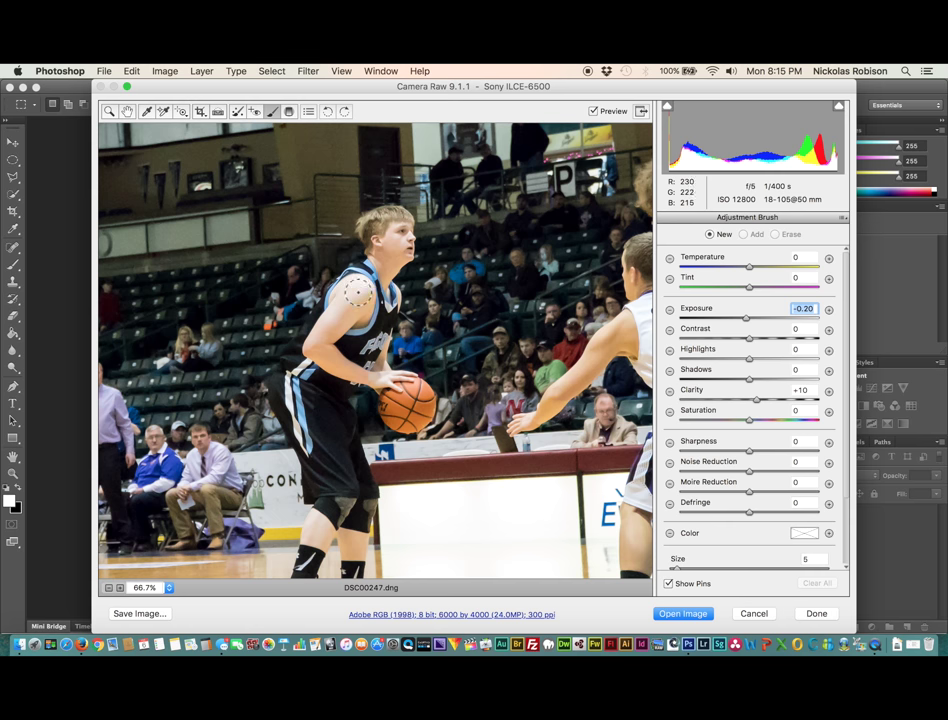
# Paint over the dark-jersey player's shoulder and set the brushed exposure to -0.35
pyautogui.click(348, 294)
pyautogui.moveTo(348, 294)
pyautogui.mouseDown()
pyautogui.moveTo(321, 326)
pyautogui.moveTo(360, 280)
pyautogui.mouseUp()
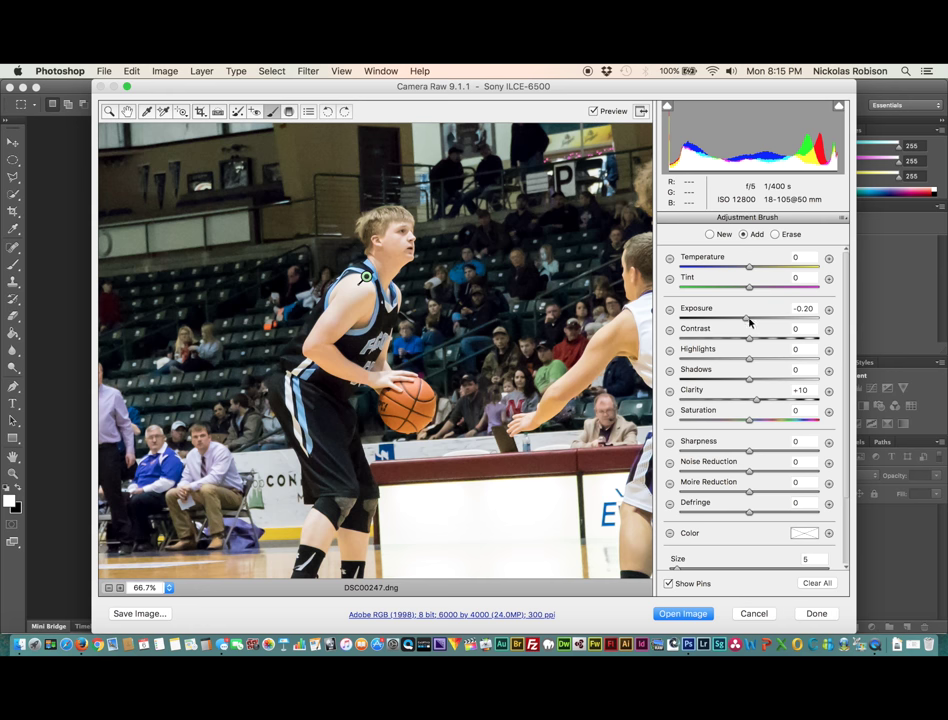
pyautogui.moveTo(747, 319)
pyautogui.mouseDown()
pyautogui.moveTo(721, 322)
pyautogui.moveTo(746, 321)
pyautogui.mouseUp()
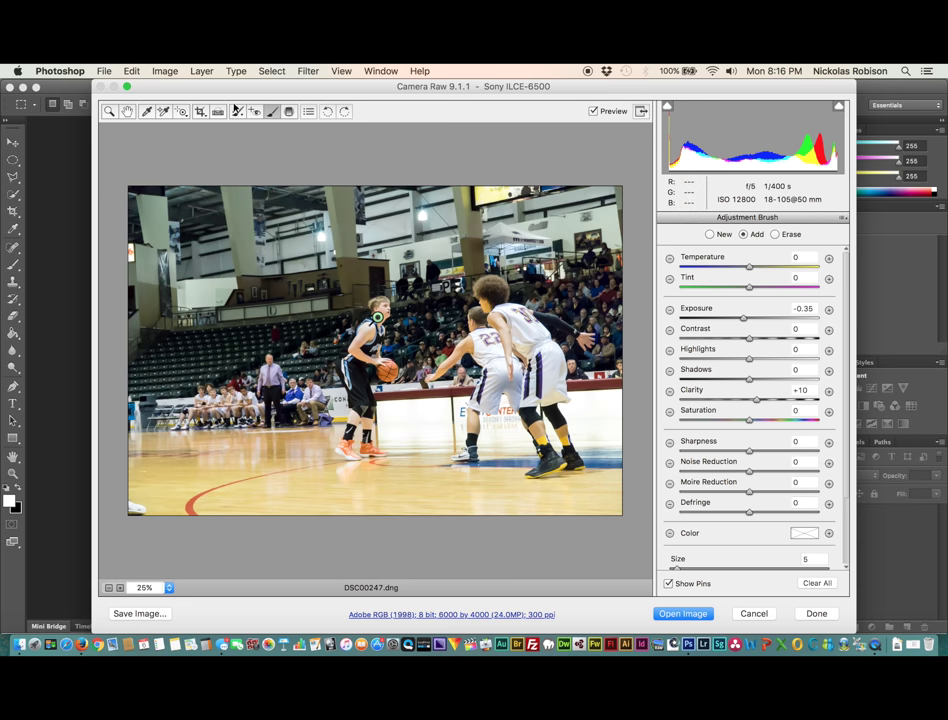